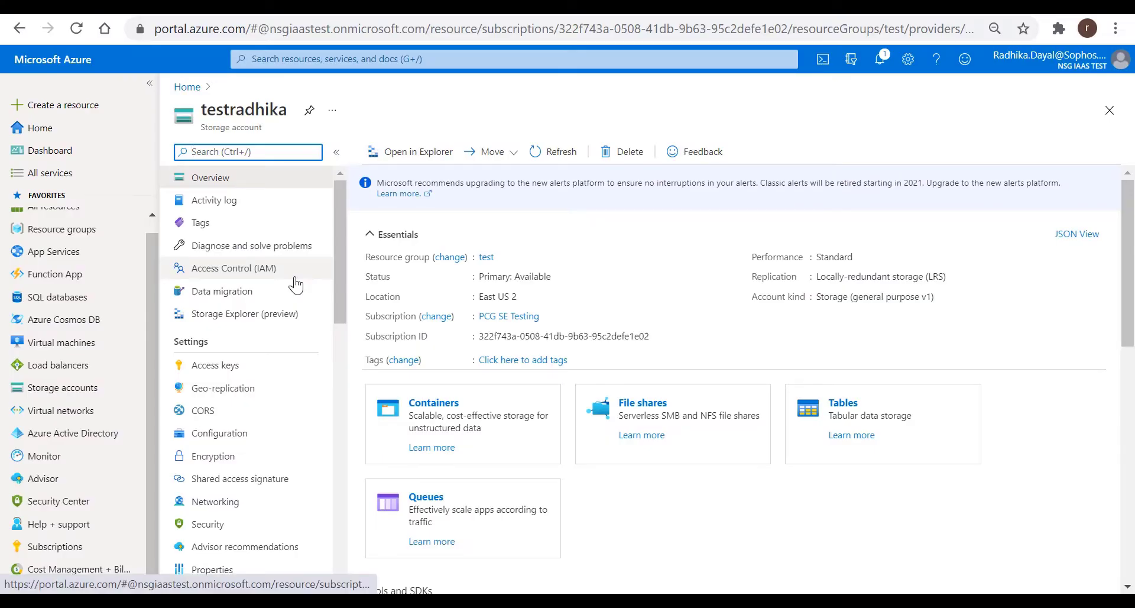
- Open the access.txt blob in the storage account's sophosxg container
scroll(292, 312, down, 2)
scroll(292, 314, down, 2)
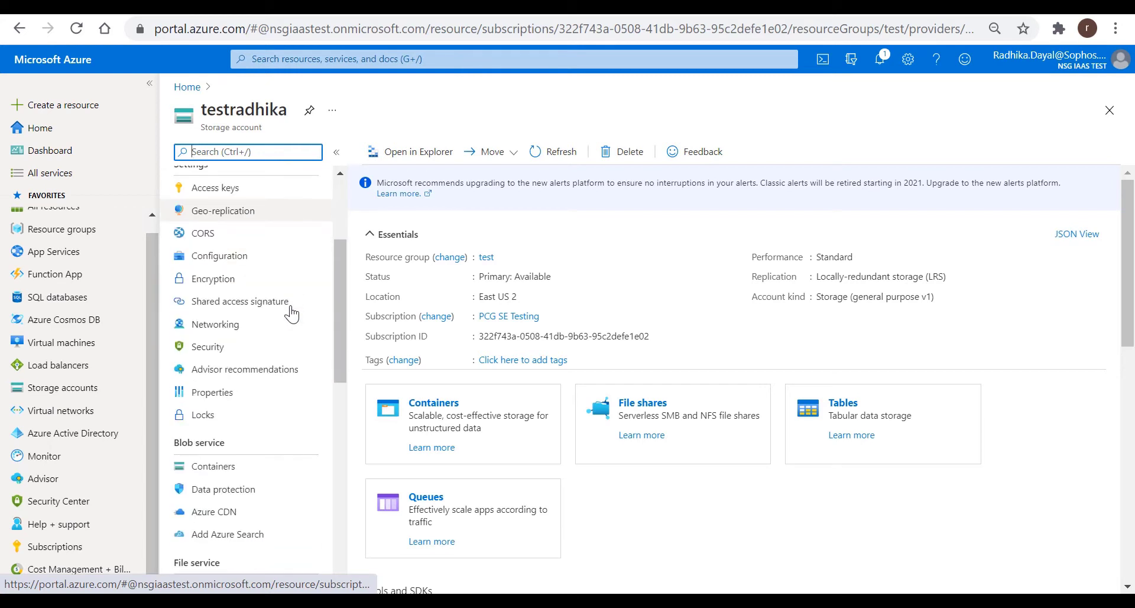
scroll(291, 314, down, 2)
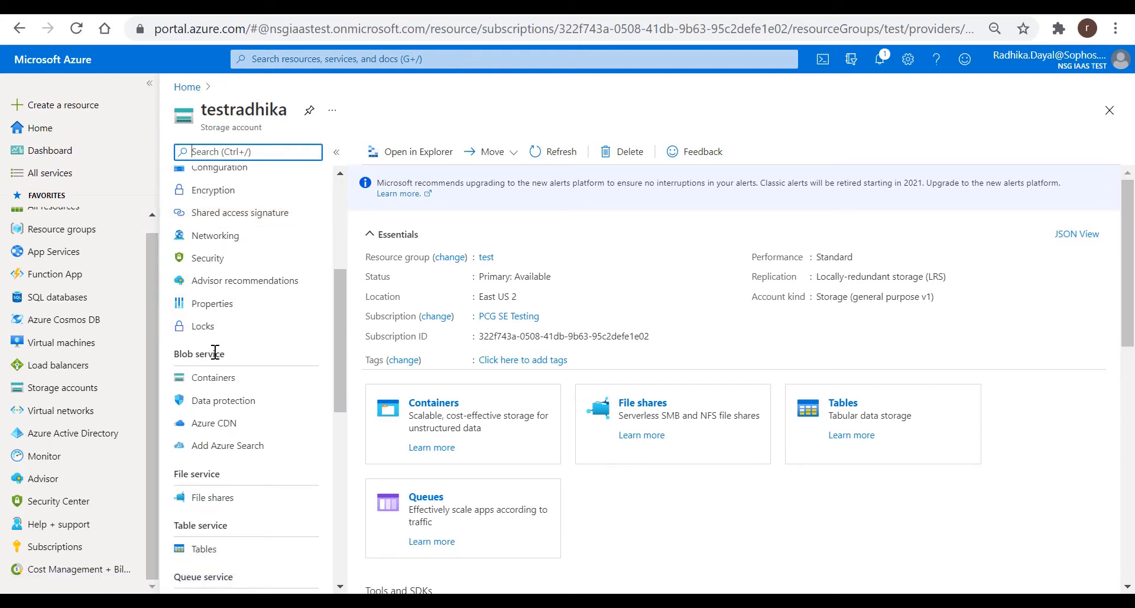
click(217, 384)
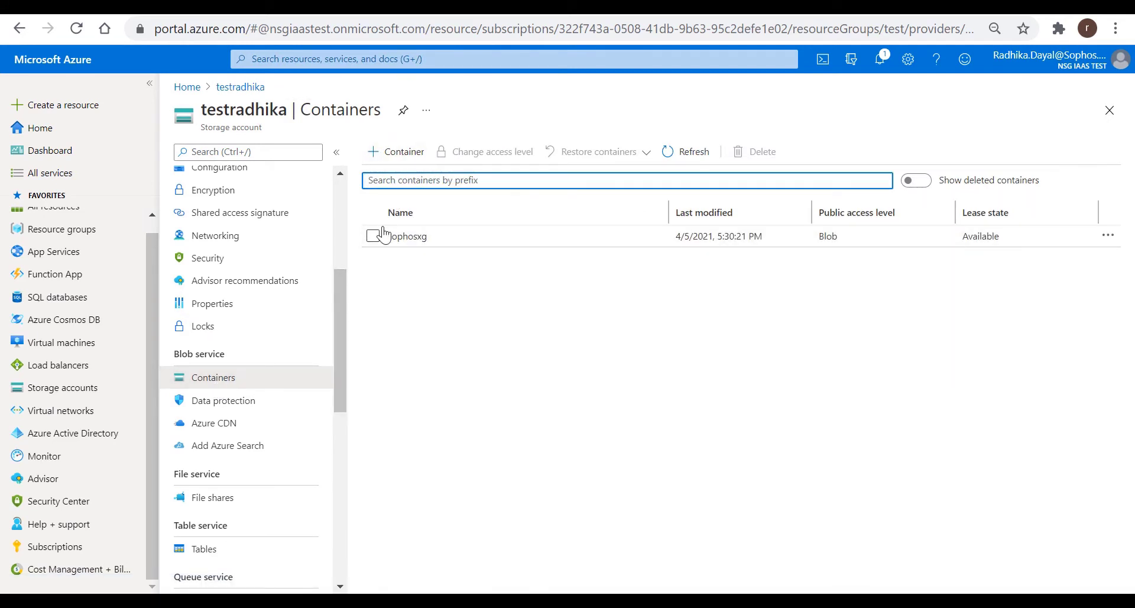
click(408, 244)
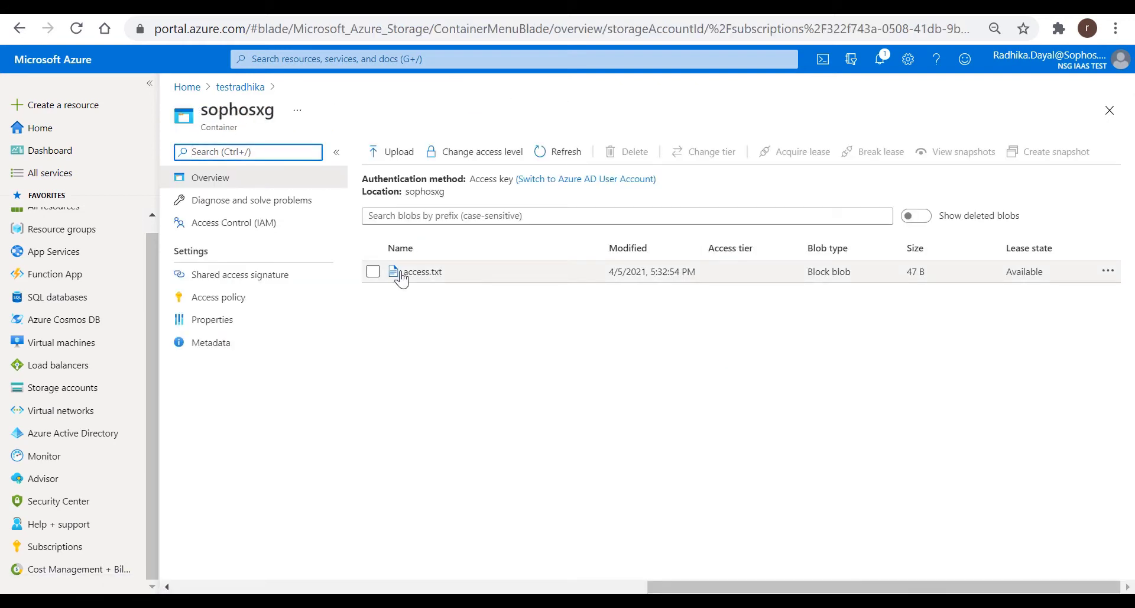
click(421, 271)
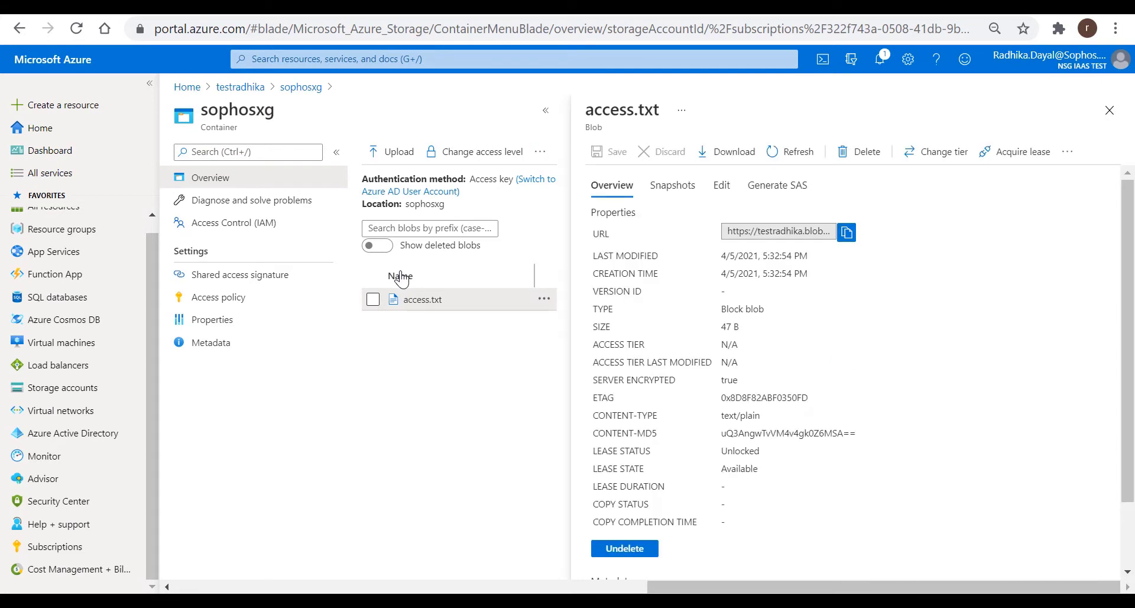
- Copy the access.txt blob's URL and load it in a new browser tab
click(846, 233)
key(ctrl+t)
key(ctrl+v)
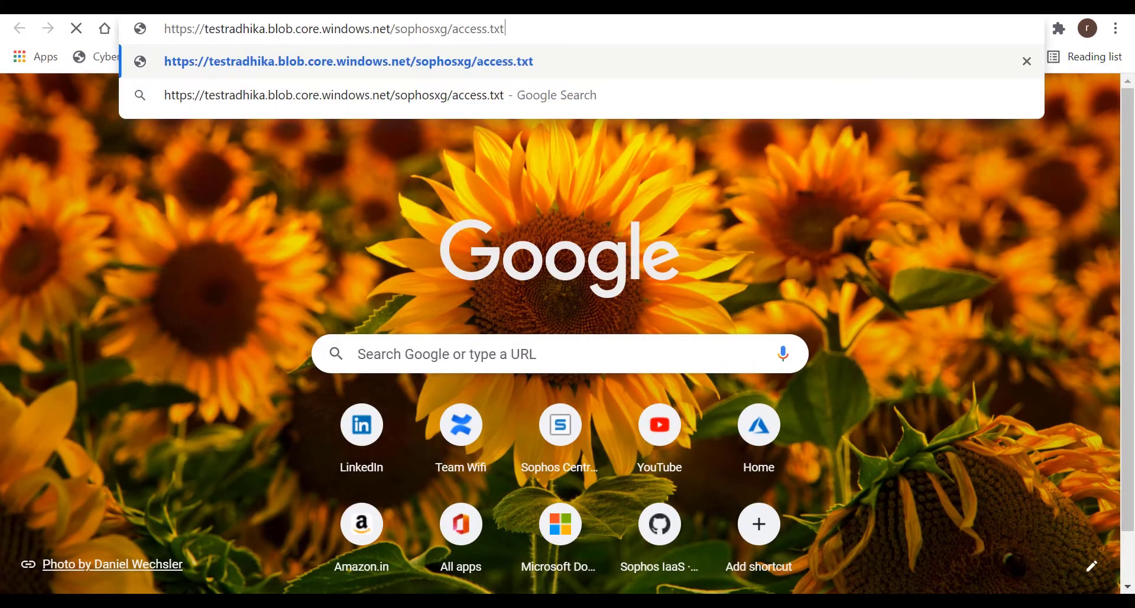
key(Return)
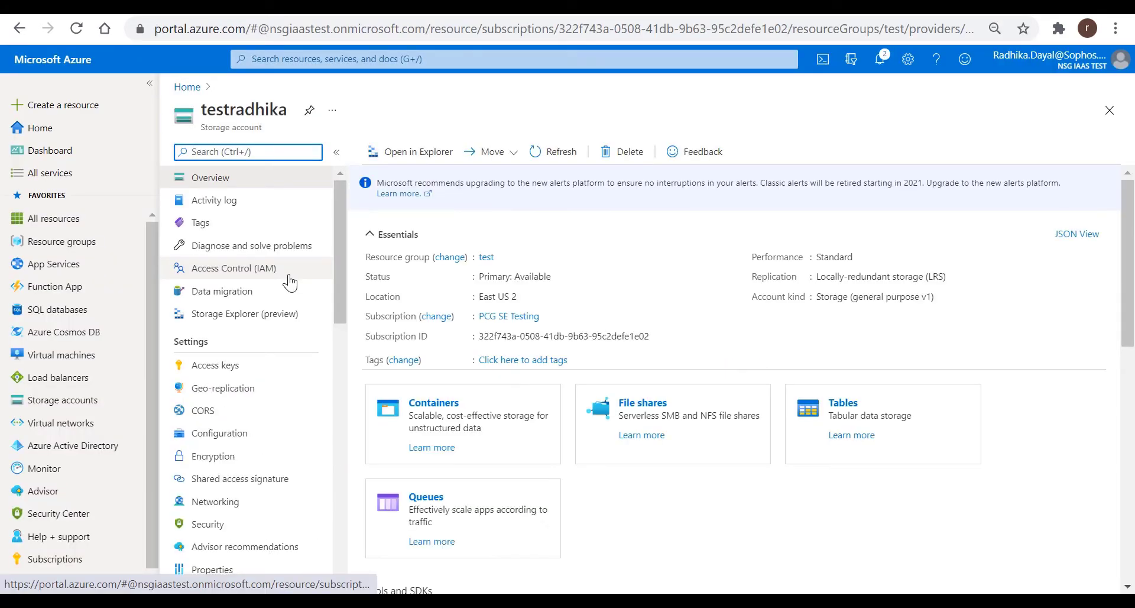
- Copy the Blob service URL from the storage account's properties
scroll(289, 282, down, 3)
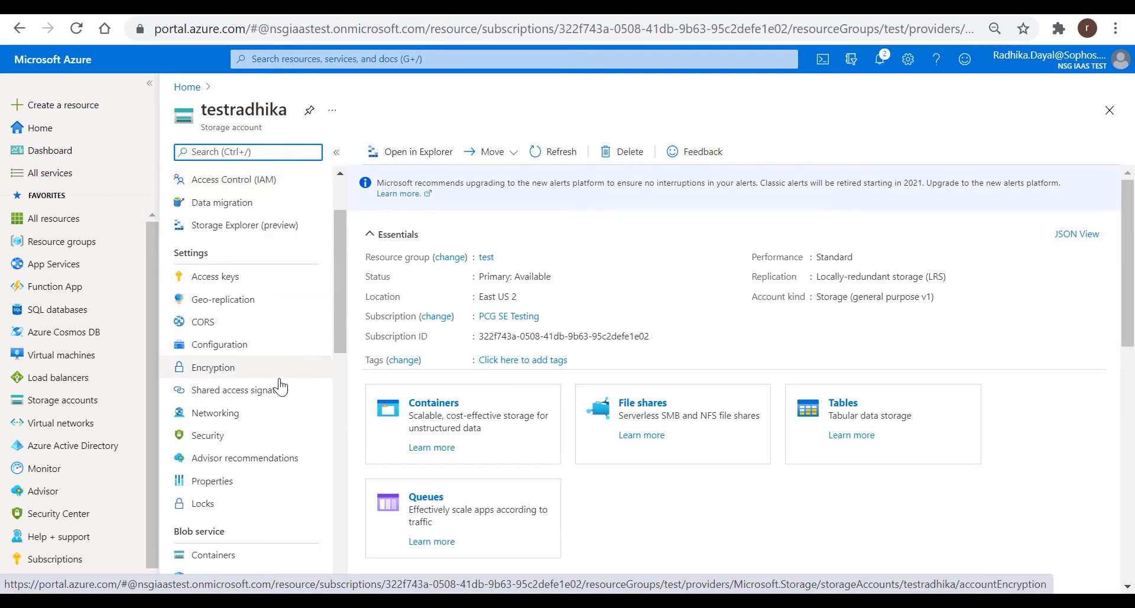
click(262, 486)
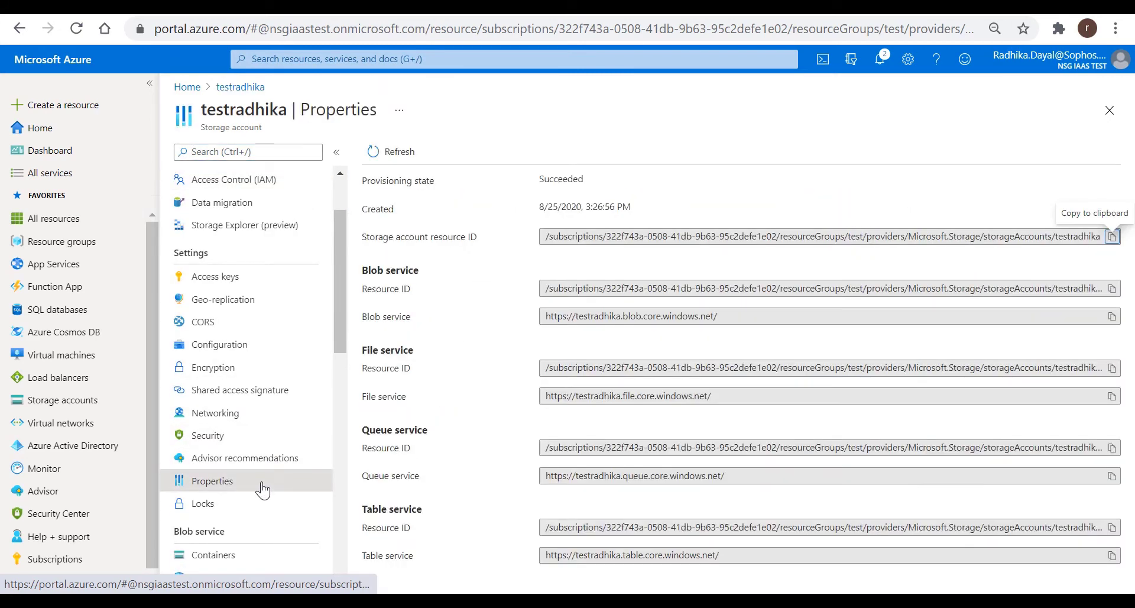
drag(362, 271, 425, 273)
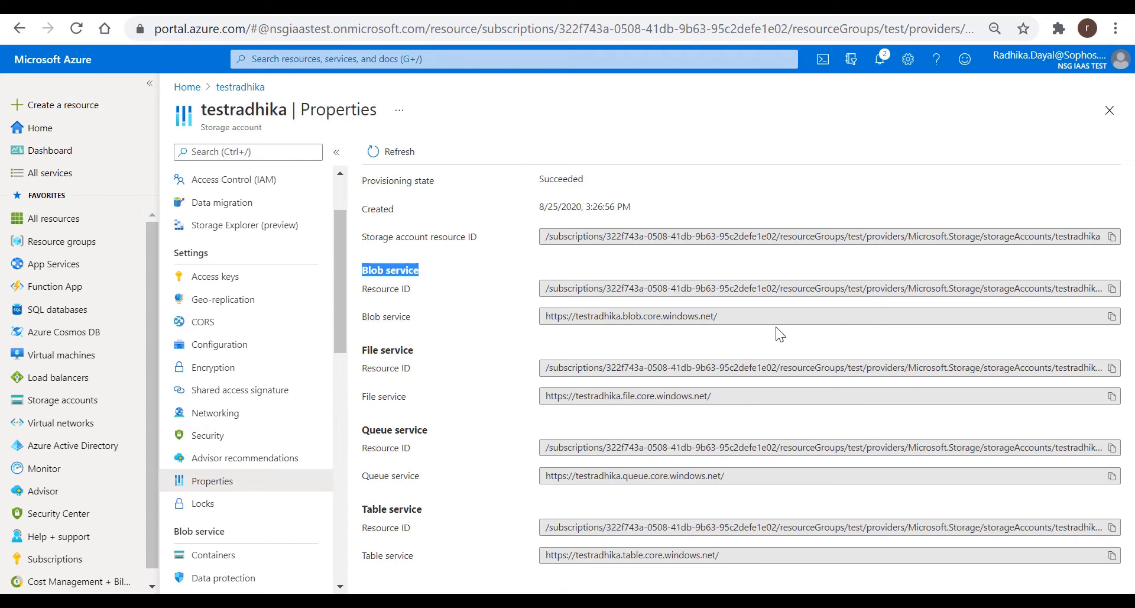
click(1112, 316)
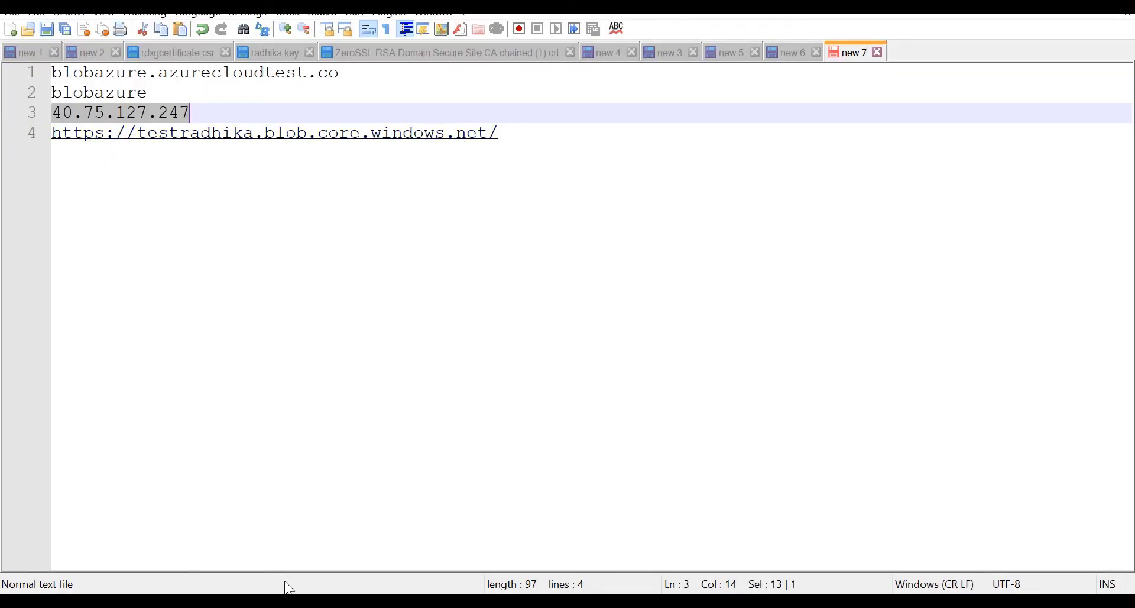
- Switch to the Sophos XG Firewall console and start a certificate upload named blobazure.azurecloudtest.co
click(283, 523)
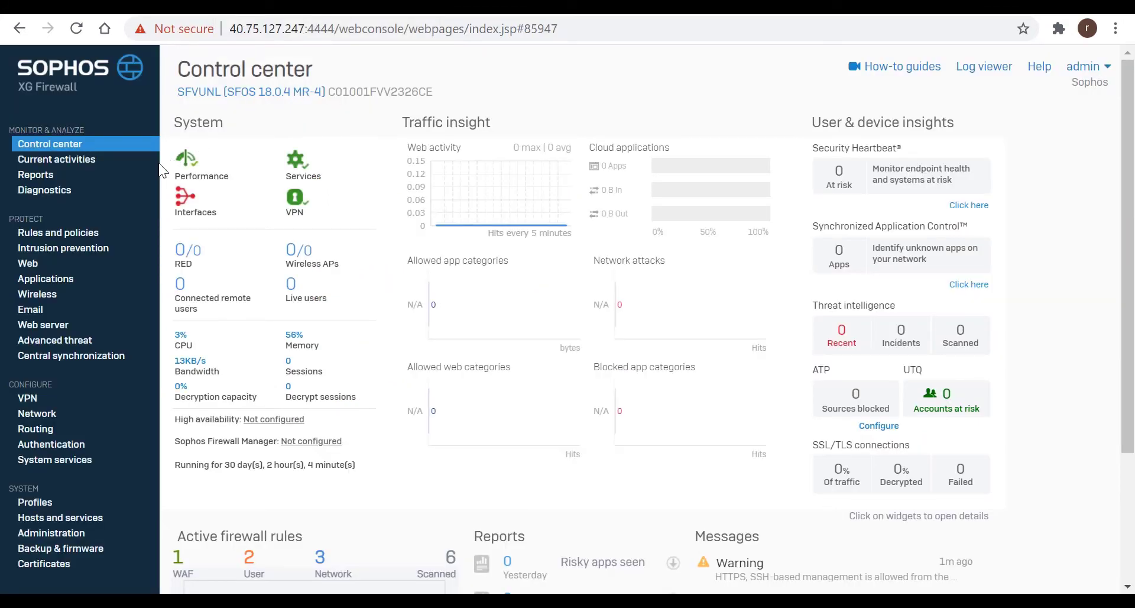
click(105, 566)
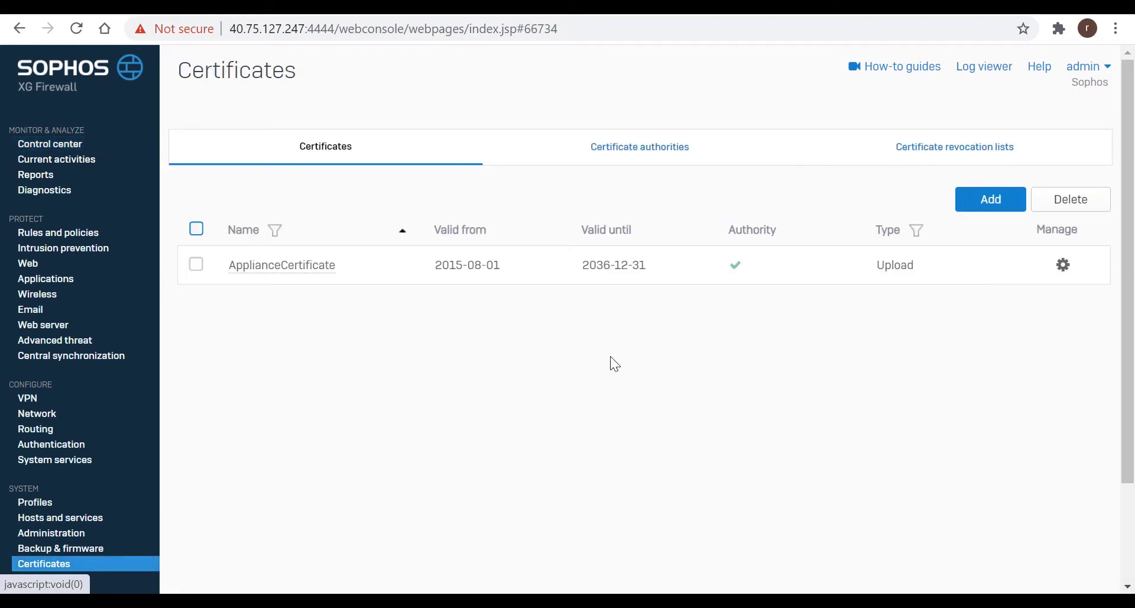
click(974, 208)
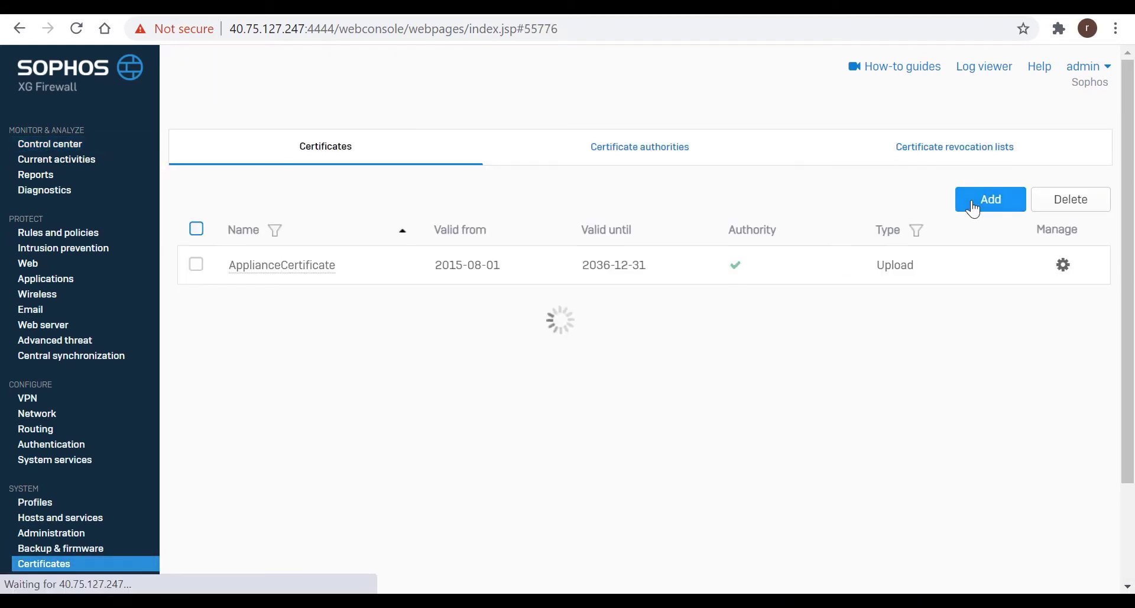
click(582, 327)
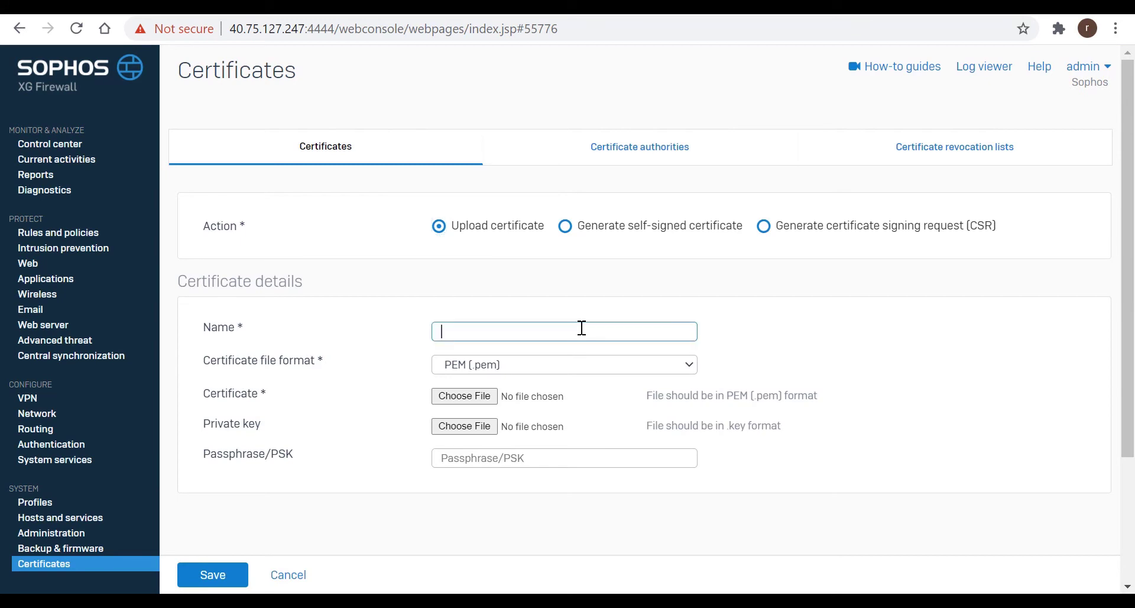
key(ctrl+v)
- Choose cert.pem as the certificate and encryptprivate.key as the private key, enter the key's passphrase, and save the certificate
click(464, 396)
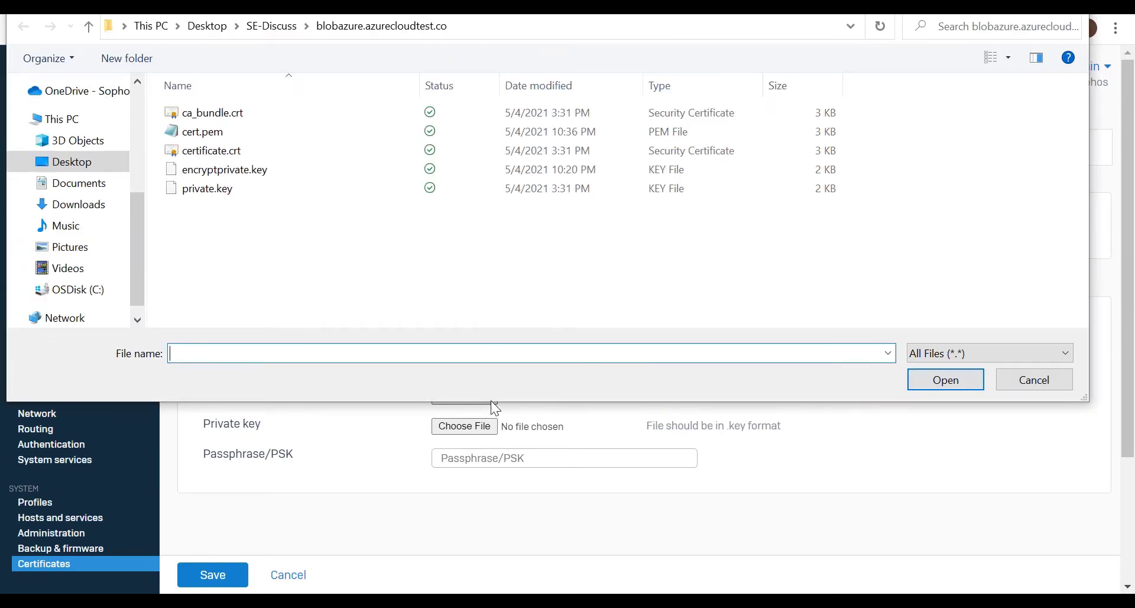
click(203, 131)
click(945, 379)
click(465, 426)
click(225, 169)
click(945, 380)
click(683, 457)
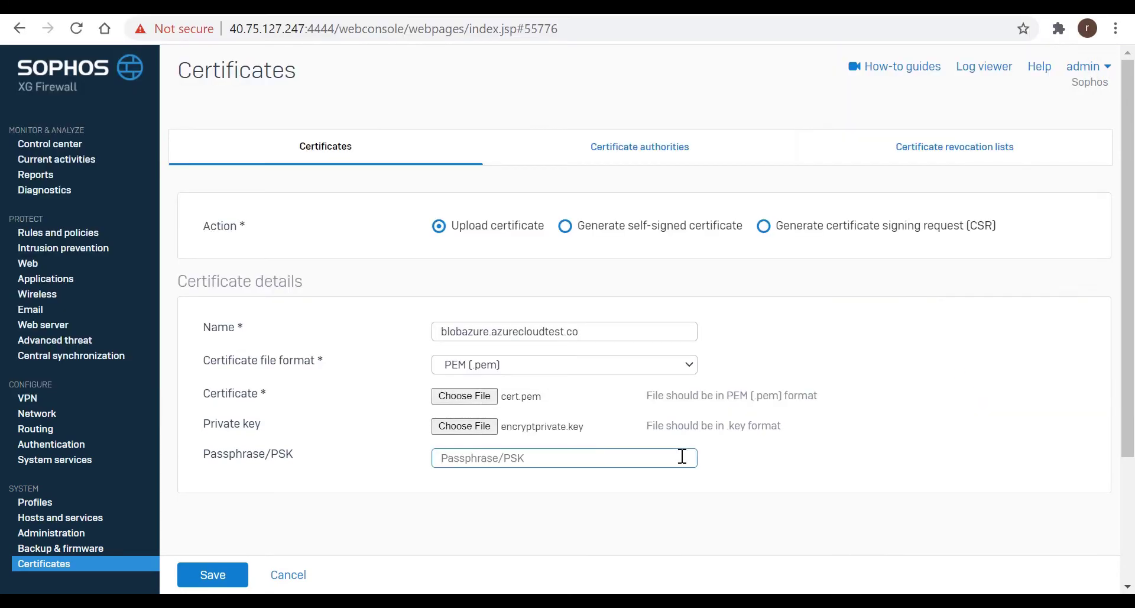
text(******)
click(213, 576)
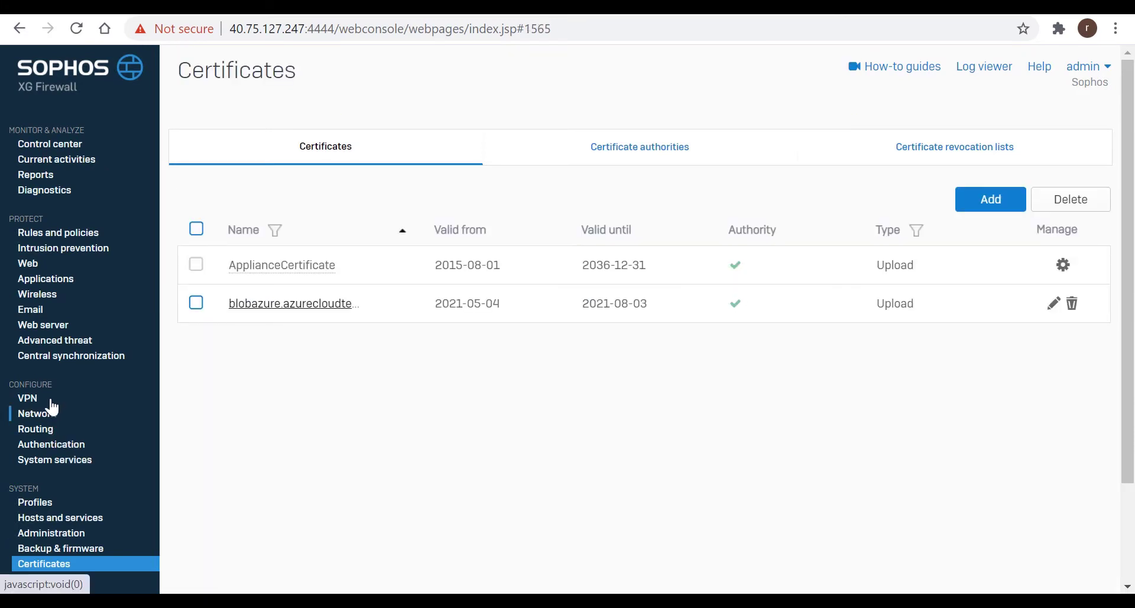
- Start a new web server entry named testradhika.blob.core.windows.net, using the Azure domain name copied from the Notepad++ notes
click(53, 329)
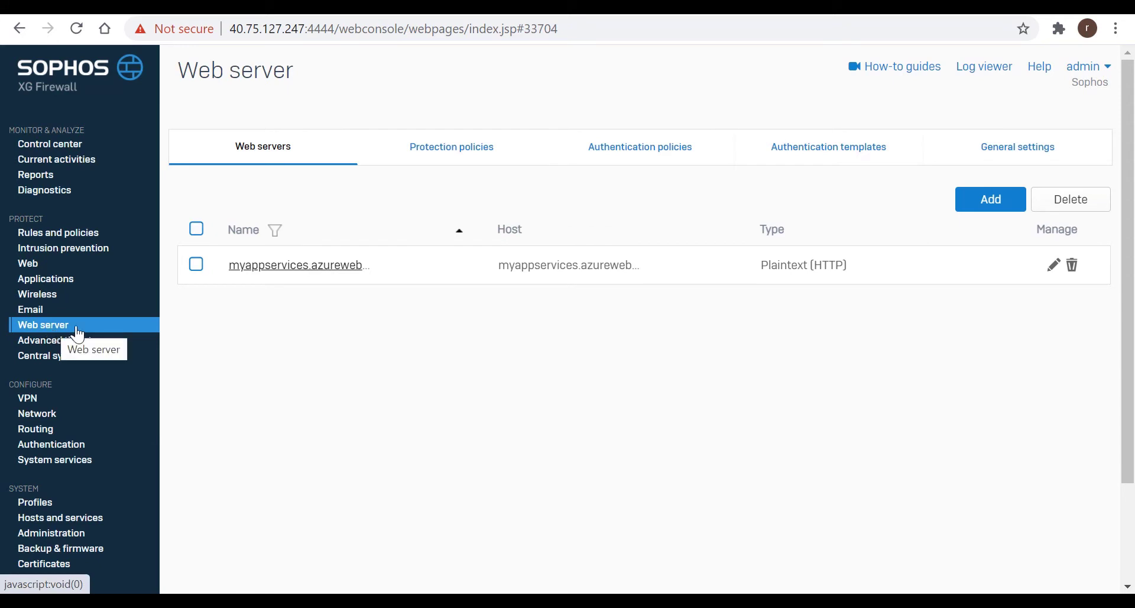
click(979, 208)
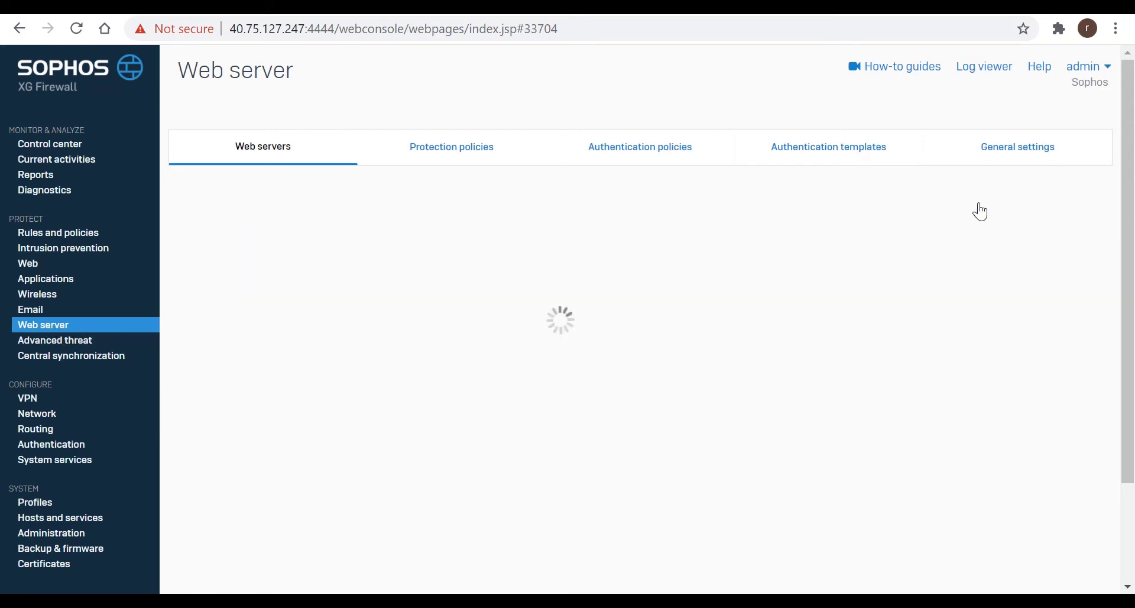
key(alt+Tab)
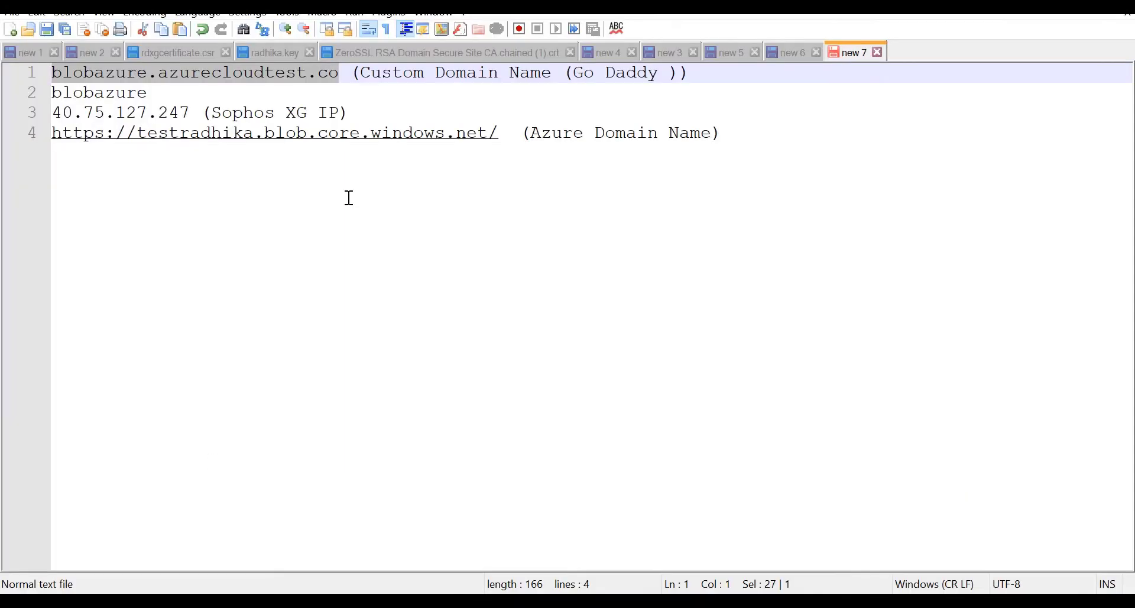
drag(492, 137, 140, 139)
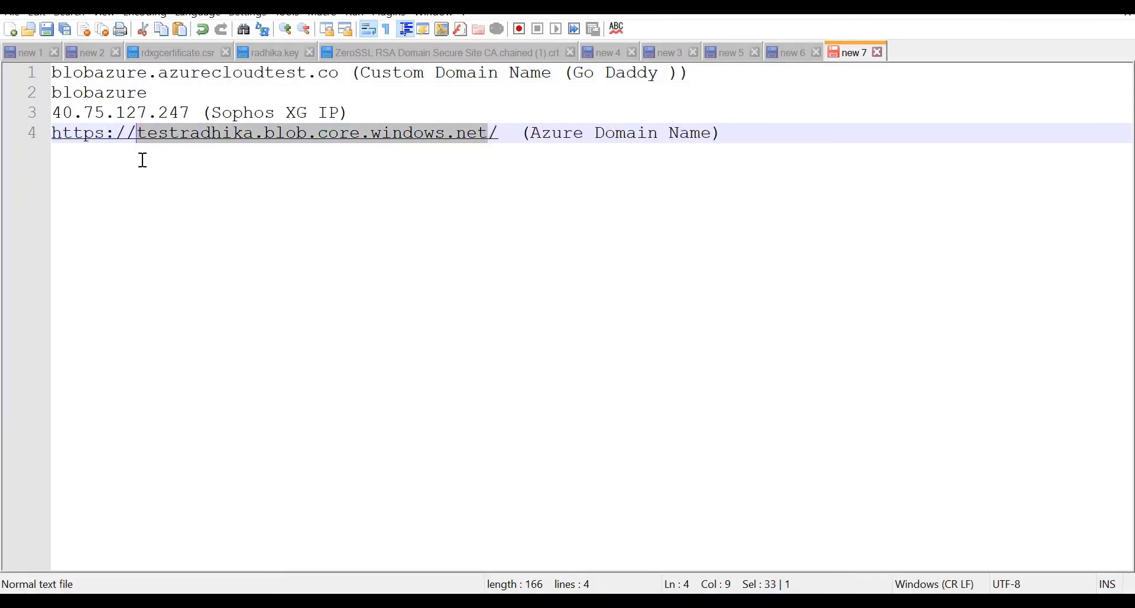
key(alt+Tab)
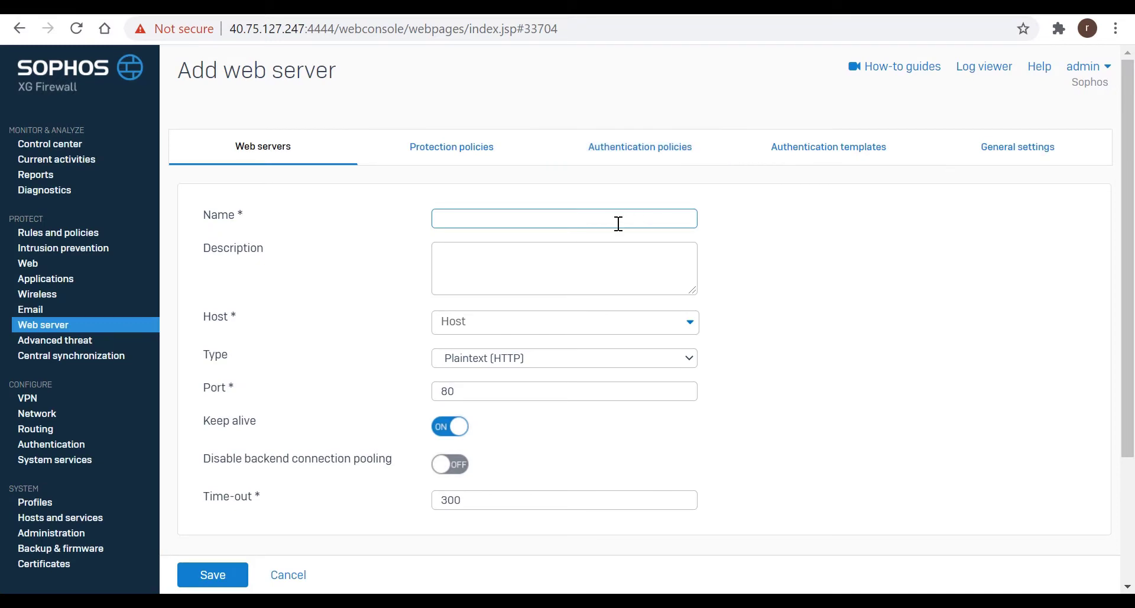
key(ctrl+v)
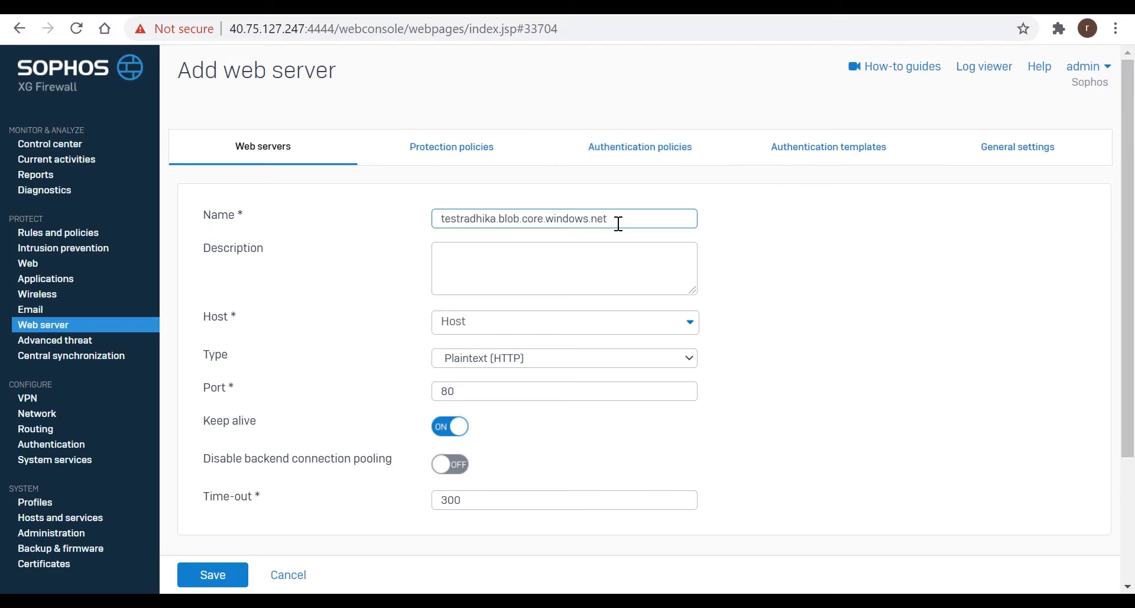
- Create an FQDN host for the web server with testradhika.blob.core.windows.net as both its name and FQDN
click(584, 329)
click(481, 359)
click(585, 386)
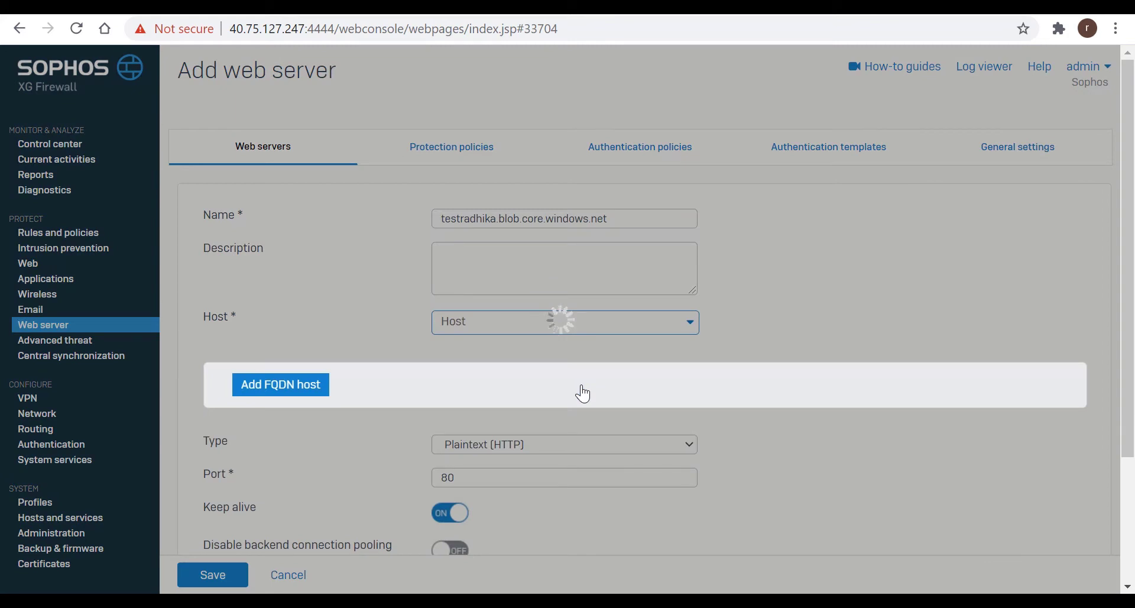
key(ctrl+v)
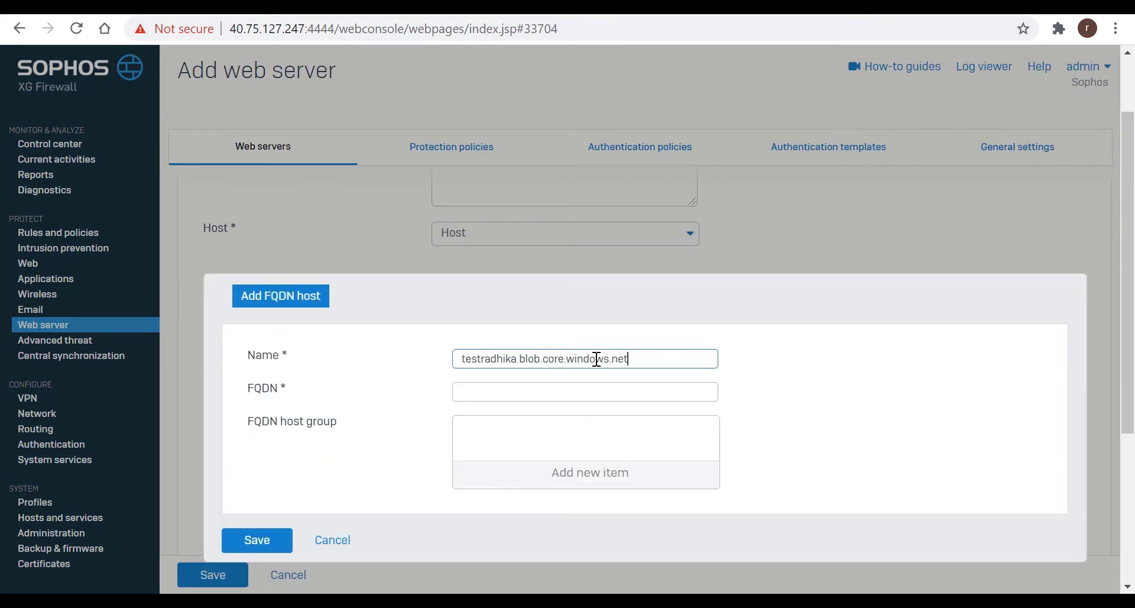
click(584, 397)
key(ctrl+v)
click(263, 549)
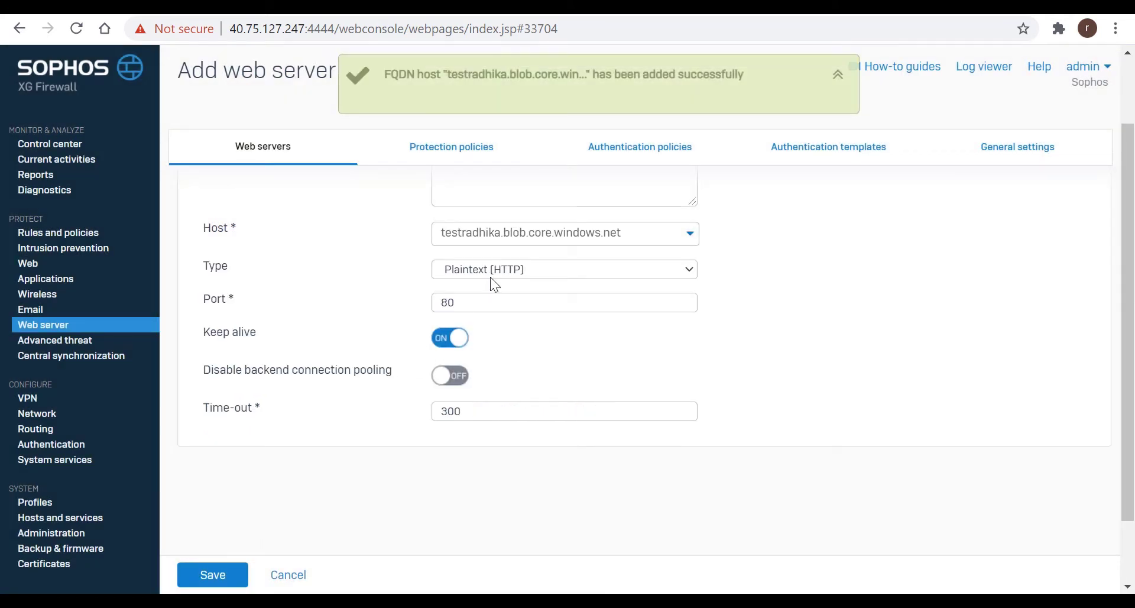
- Set the web server's type to Encrypted (HTTPS) and save it
click(493, 277)
click(494, 300)
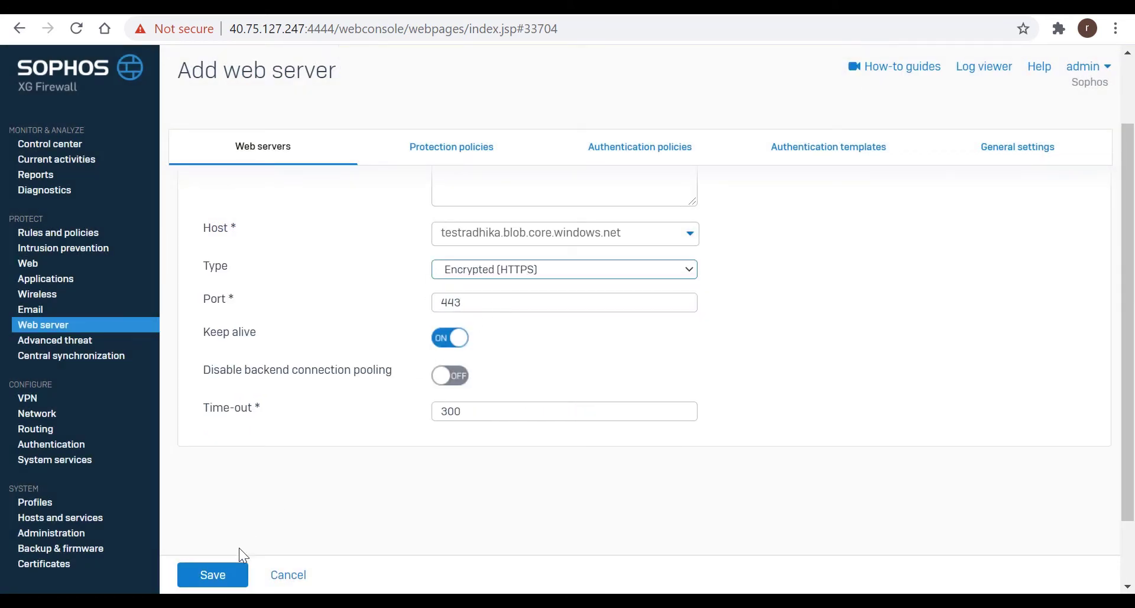
click(232, 574)
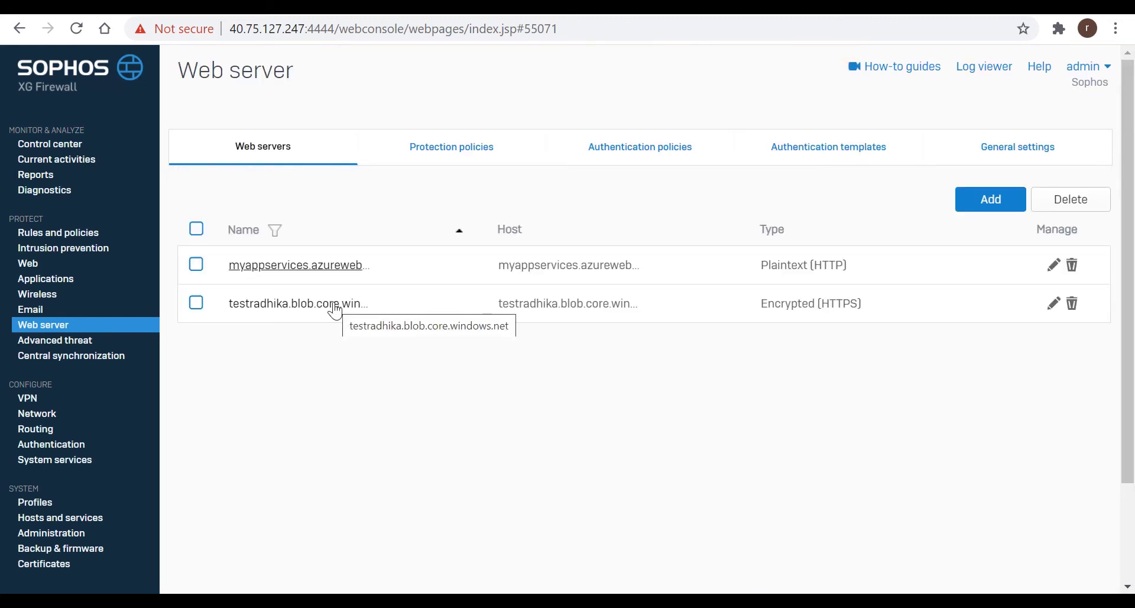
- Start a web server protection policy named protectblobstorage with its mode set to Reject
click(448, 154)
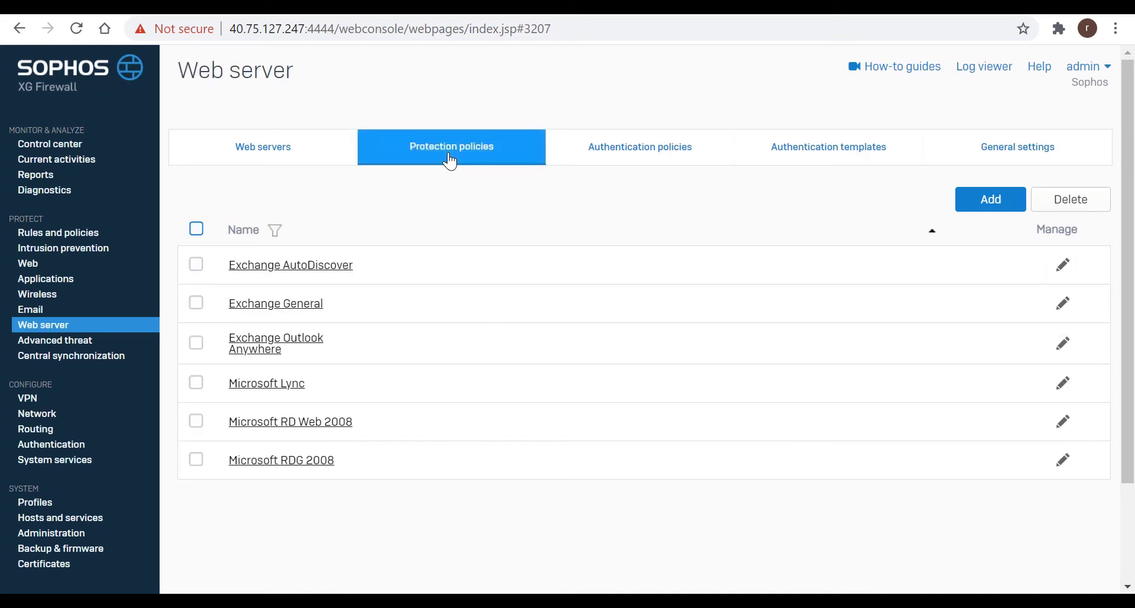
click(979, 207)
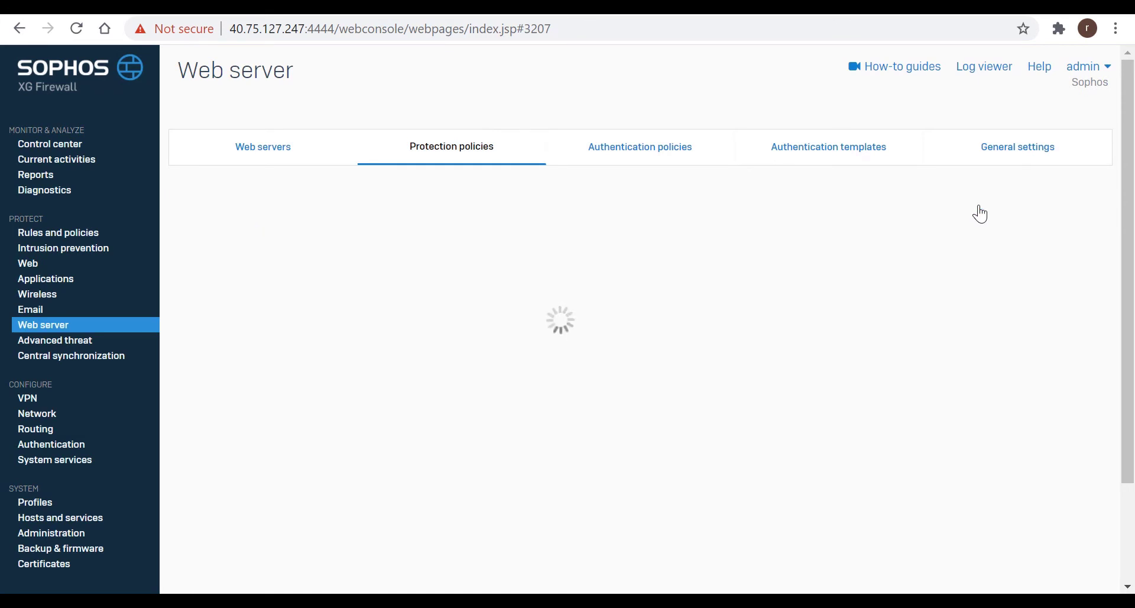
key(ctrl+v)
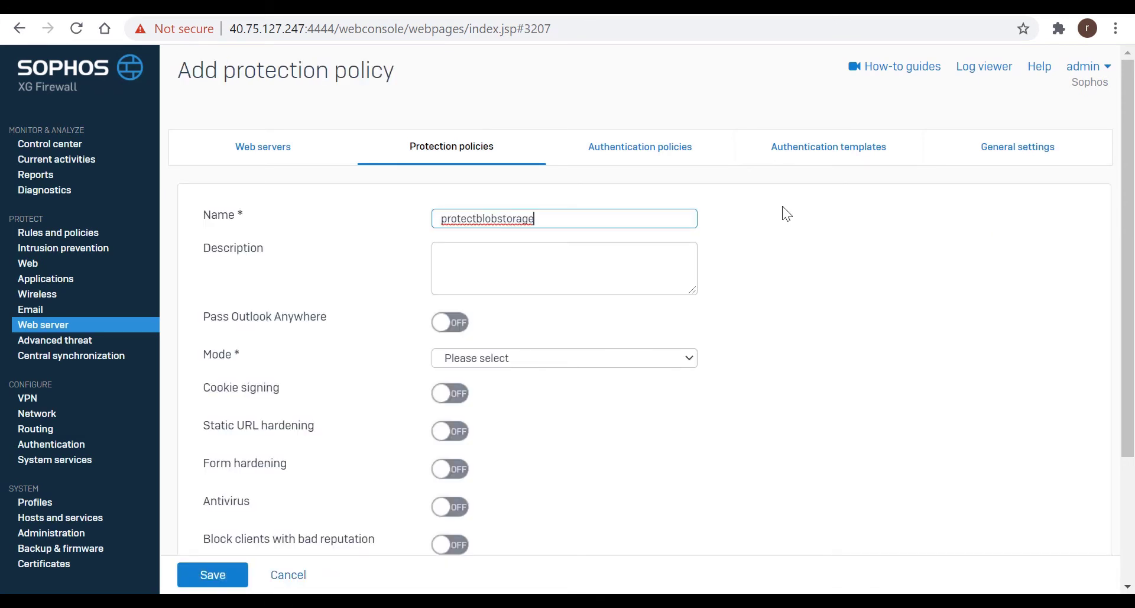
click(780, 260)
click(591, 360)
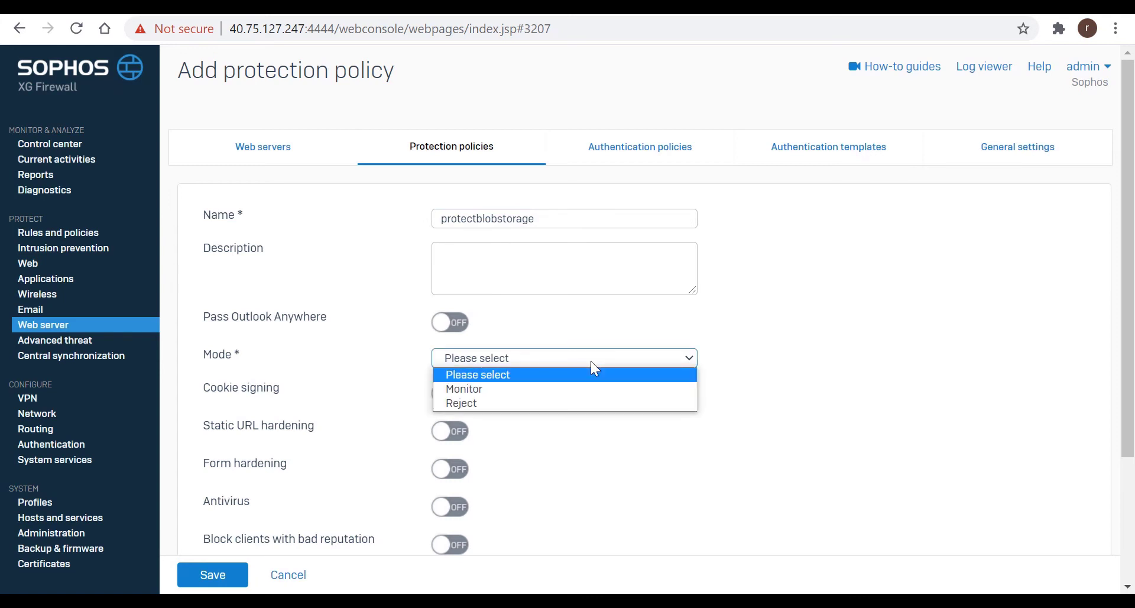
click(566, 400)
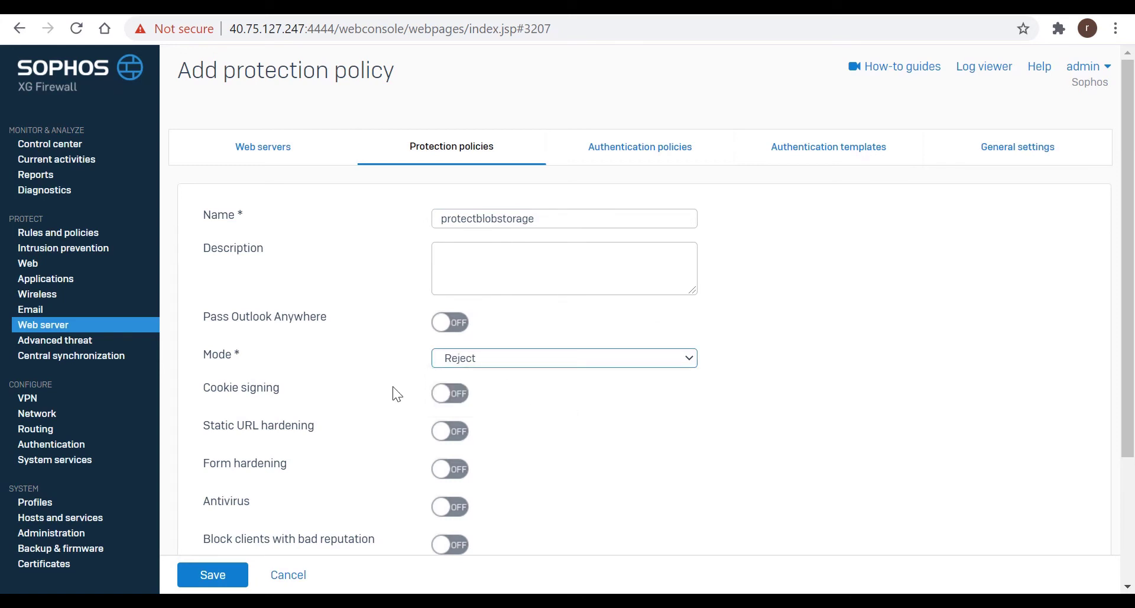
- Turn on antivirus in the protection policy and set its scan mode to Dual scan
scroll(414, 402, down, 2)
click(446, 411)
scroll(444, 422, down, 1)
click(473, 365)
click(479, 411)
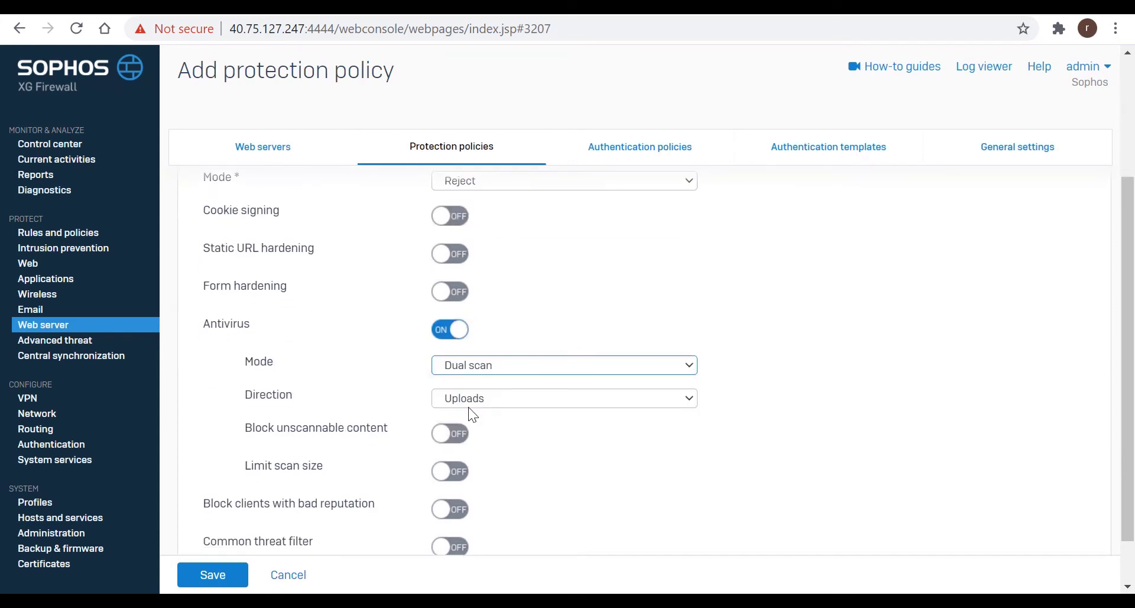
- Turn on the common threat filter in the protection policy and save the policy
scroll(470, 417, down, 1)
click(438, 491)
scroll(438, 495, down, 3)
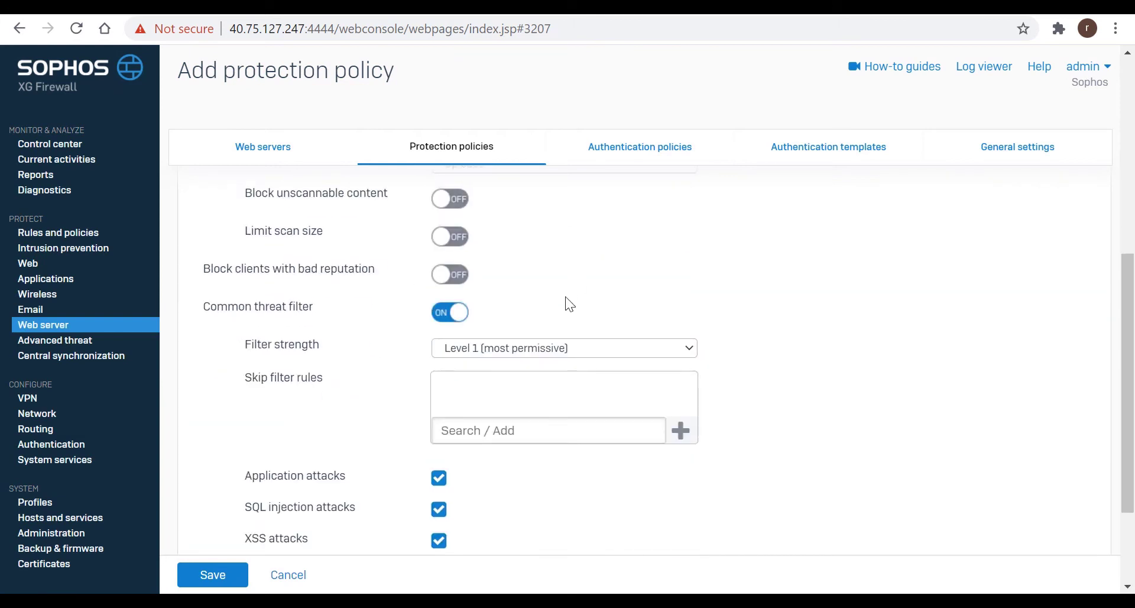
scroll(570, 303, down, 2)
click(237, 586)
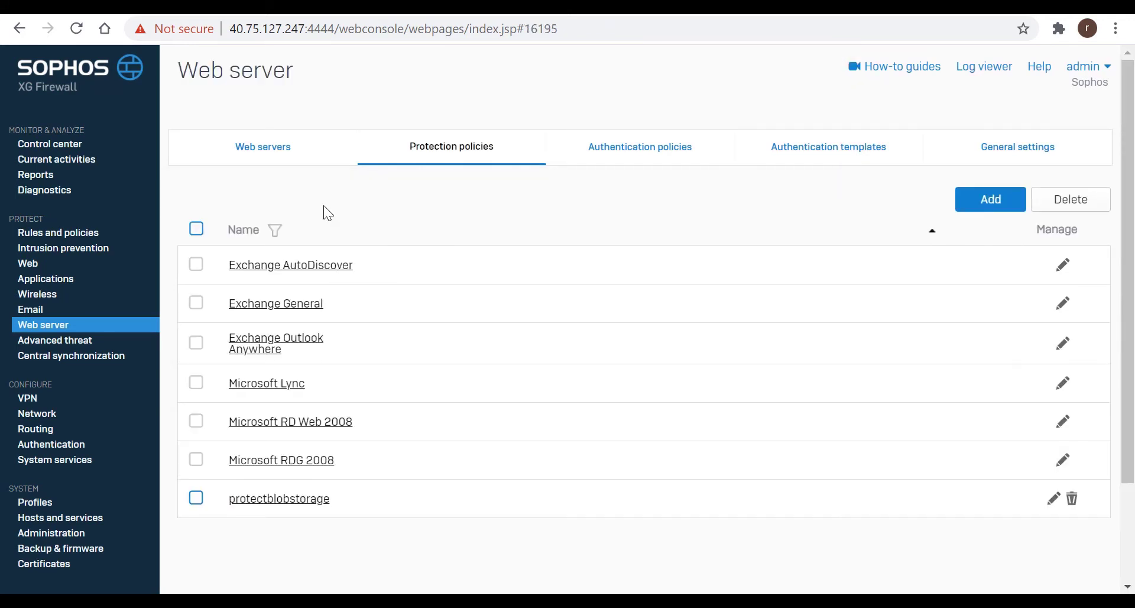
- Start a new firewall rule named azureblob at the Top position with the action Protect with web server protection
click(90, 235)
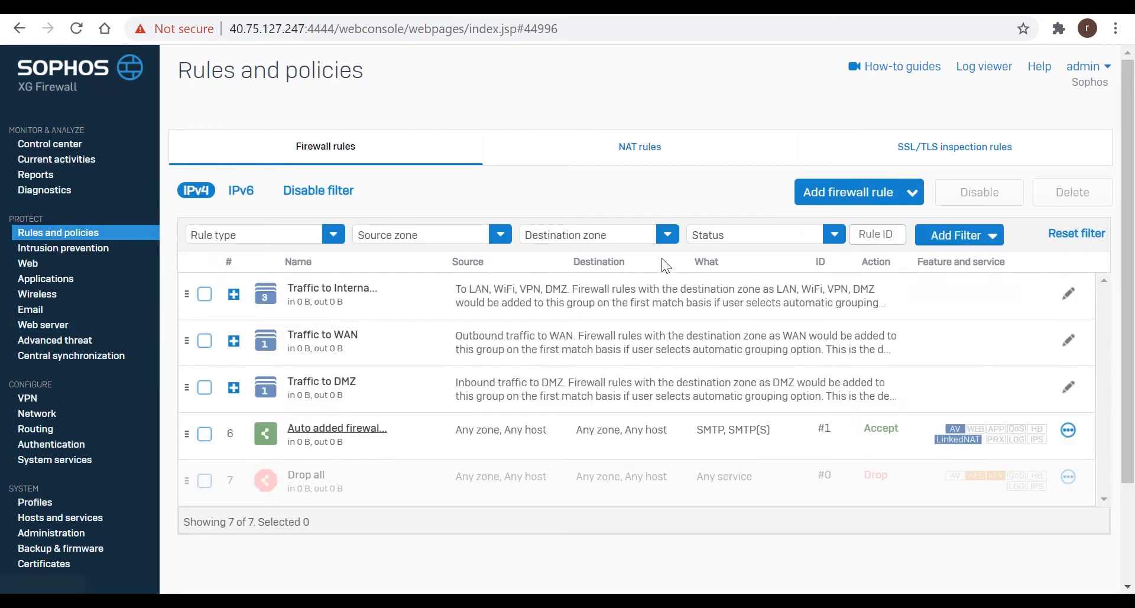
click(810, 199)
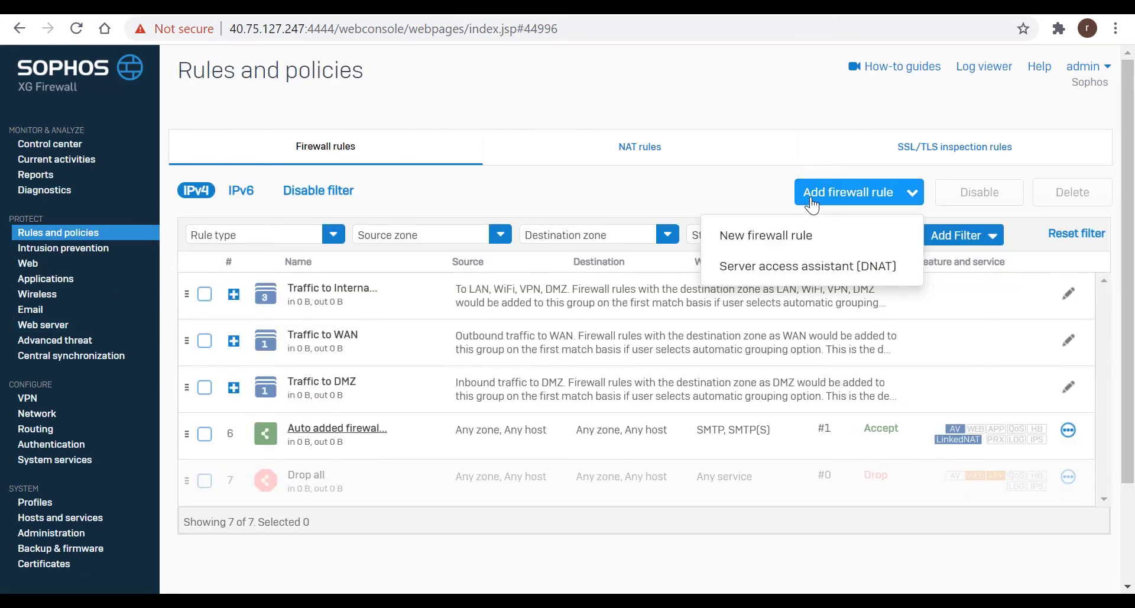
click(813, 248)
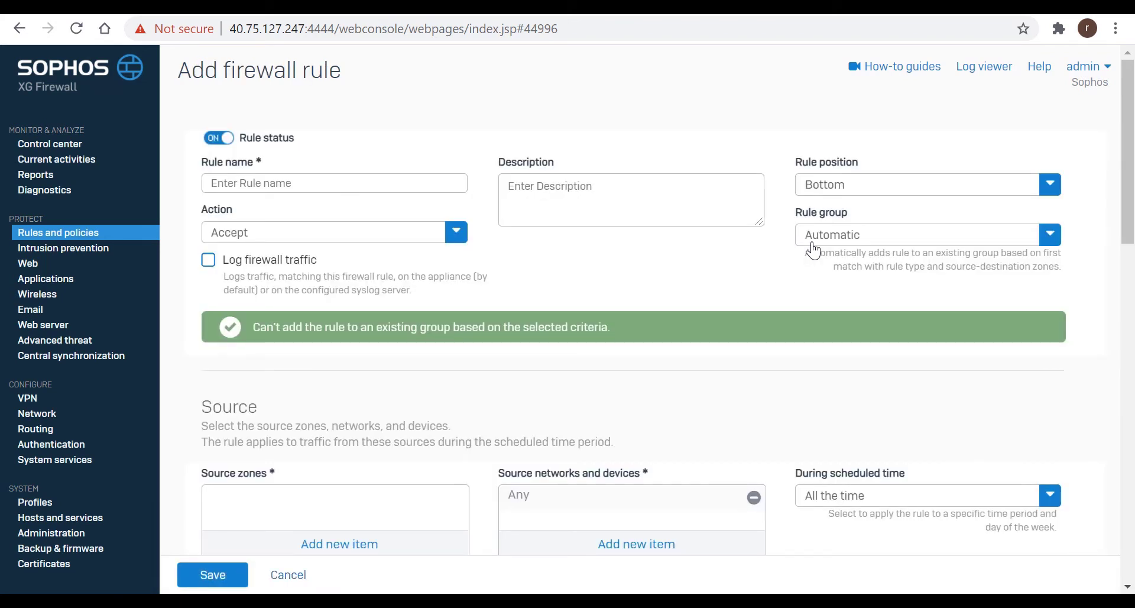
click(426, 185)
text(azureblob)
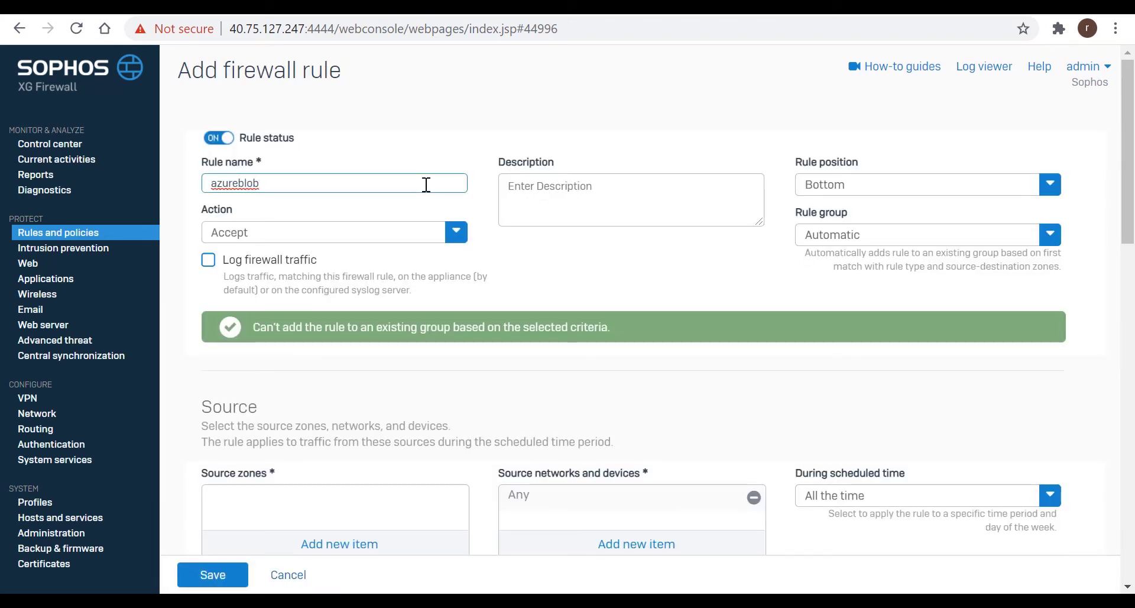
click(811, 188)
click(822, 218)
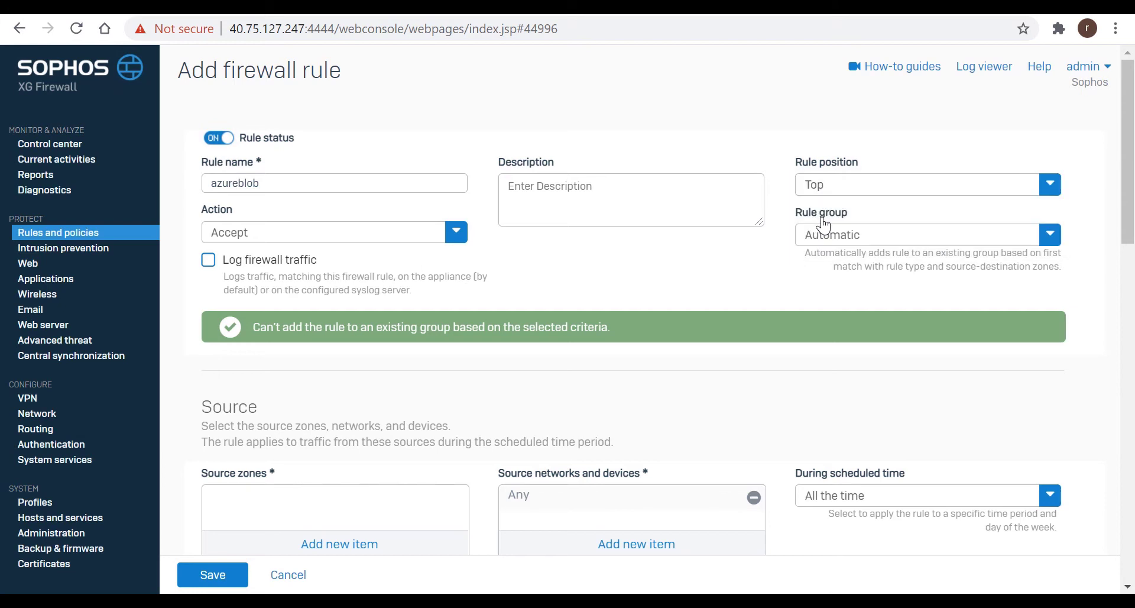
click(442, 242)
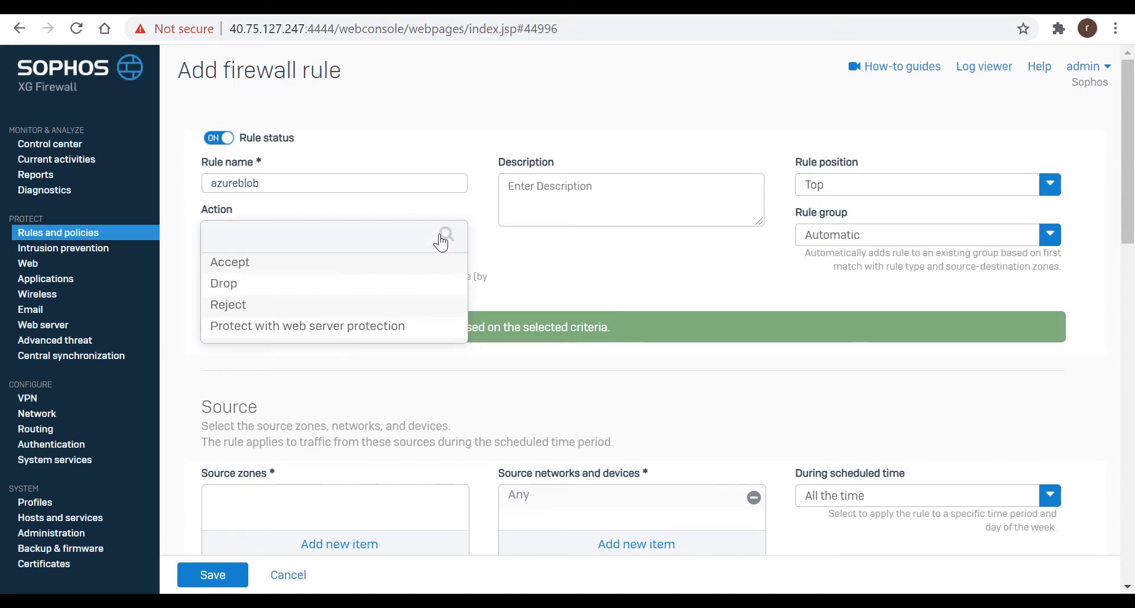
click(406, 327)
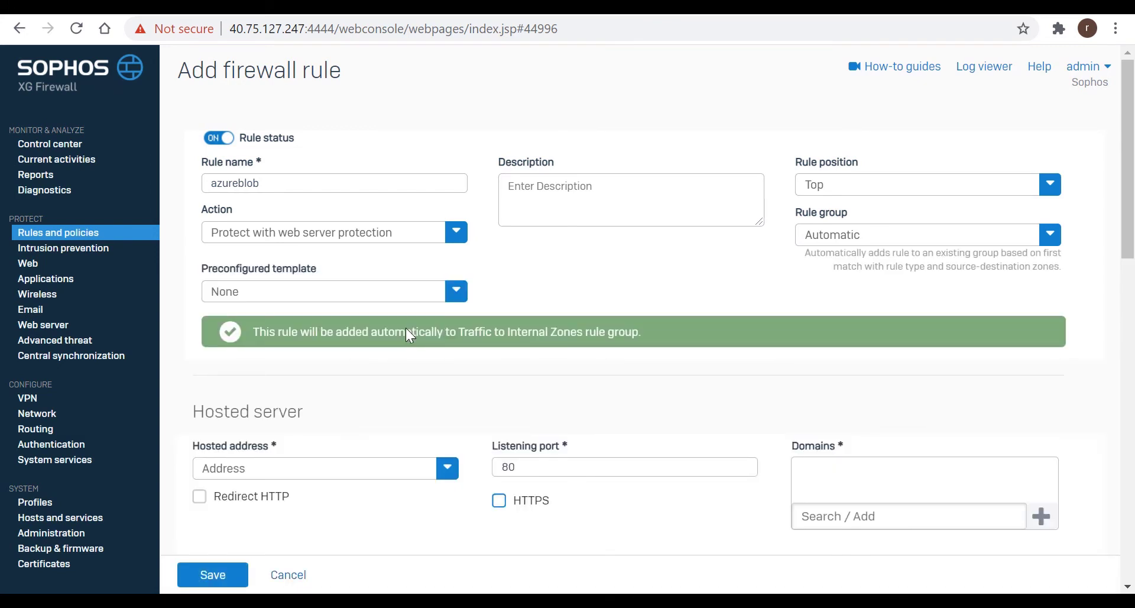
- Set the rule's hosted address to #PortB and enable HTTPS with the blobazure.azurecloudtest.co certificate
scroll(410, 335, down, 3)
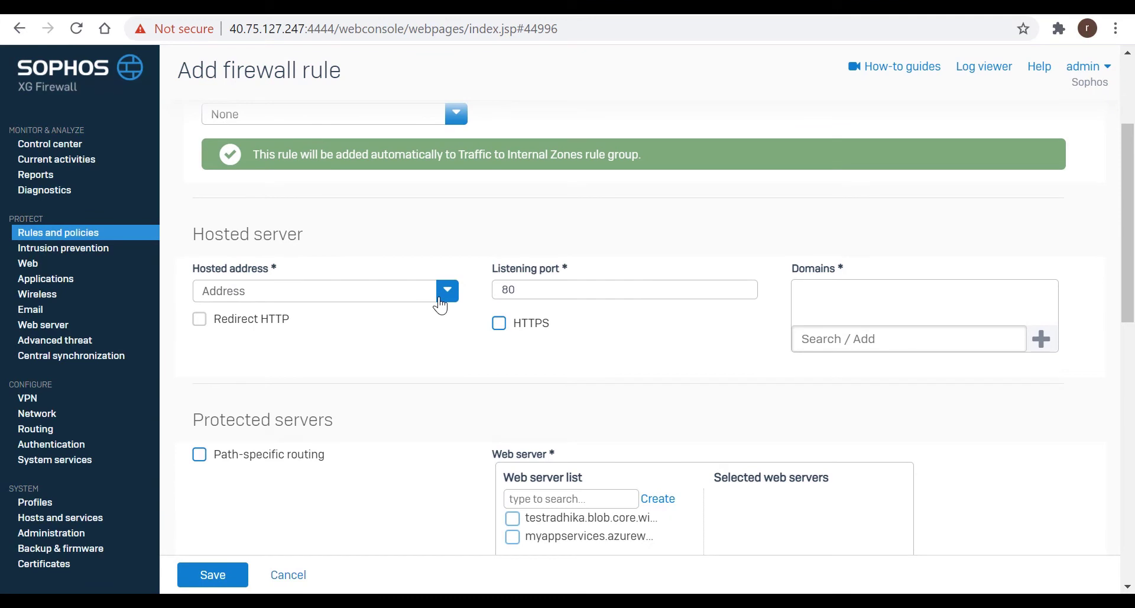
click(441, 307)
click(365, 352)
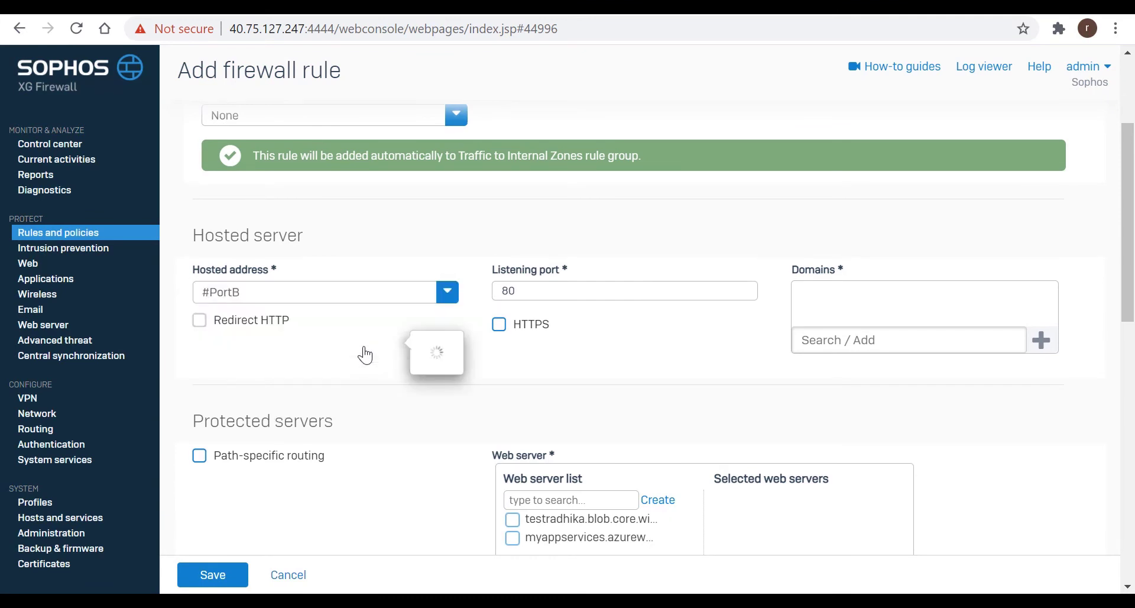
click(499, 326)
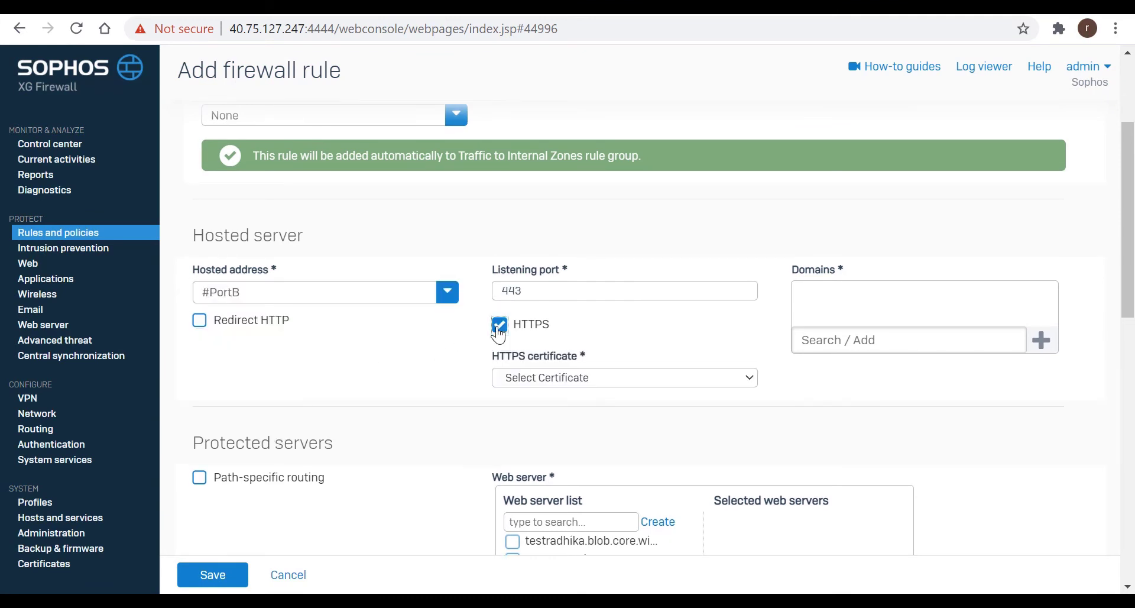
click(549, 375)
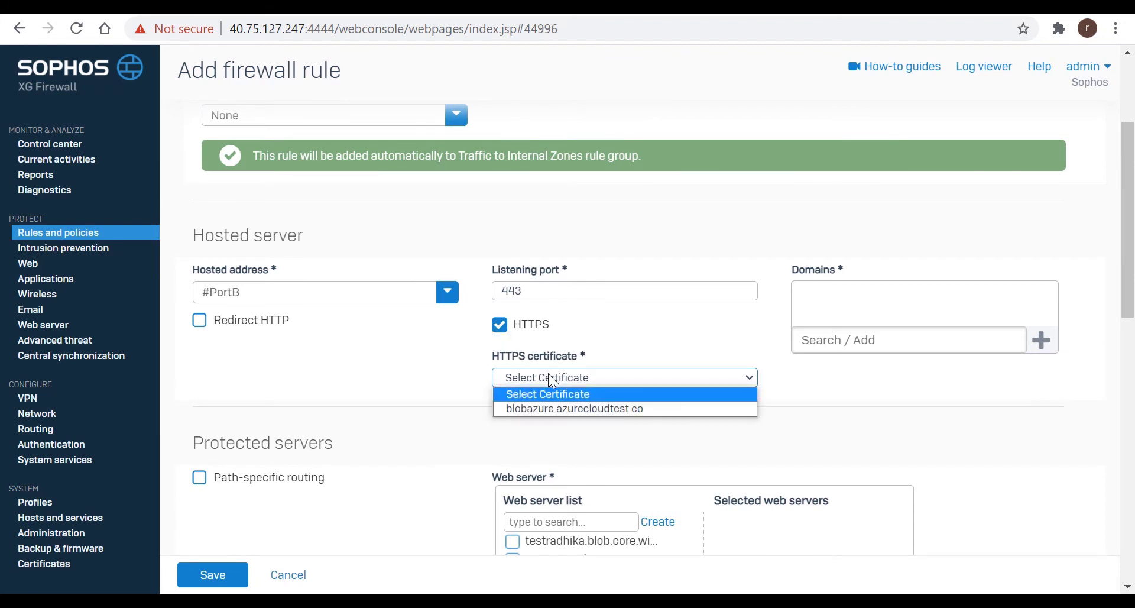
click(564, 410)
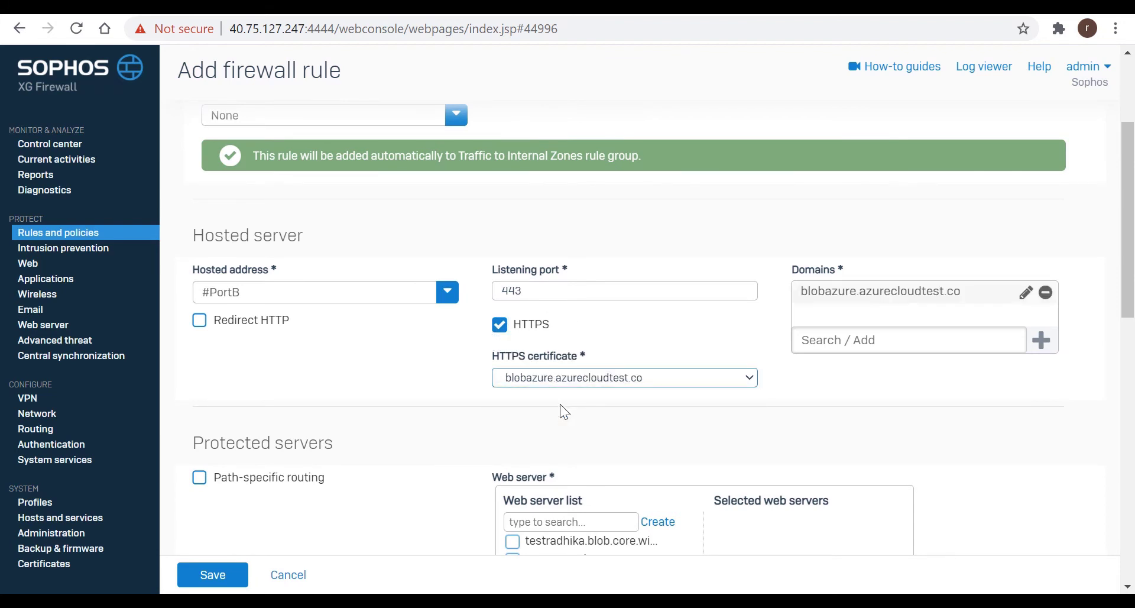
- Select the testradhika.blob.core.windows.net web server as the rule's protected server
scroll(564, 412, down, 2)
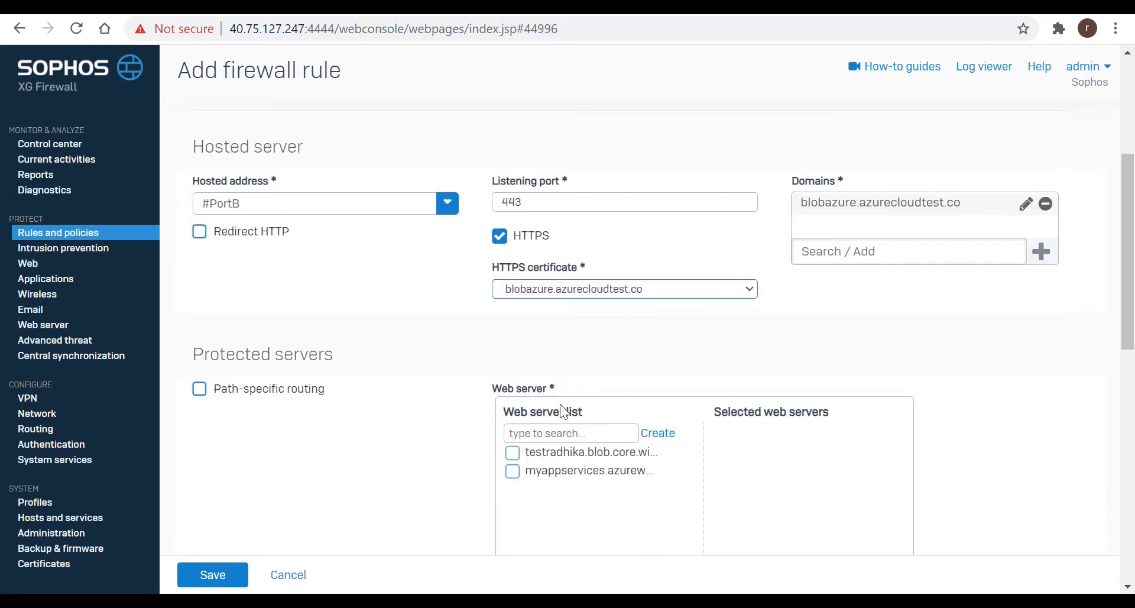
scroll(564, 412, down, 2)
scroll(564, 412, down, 2)
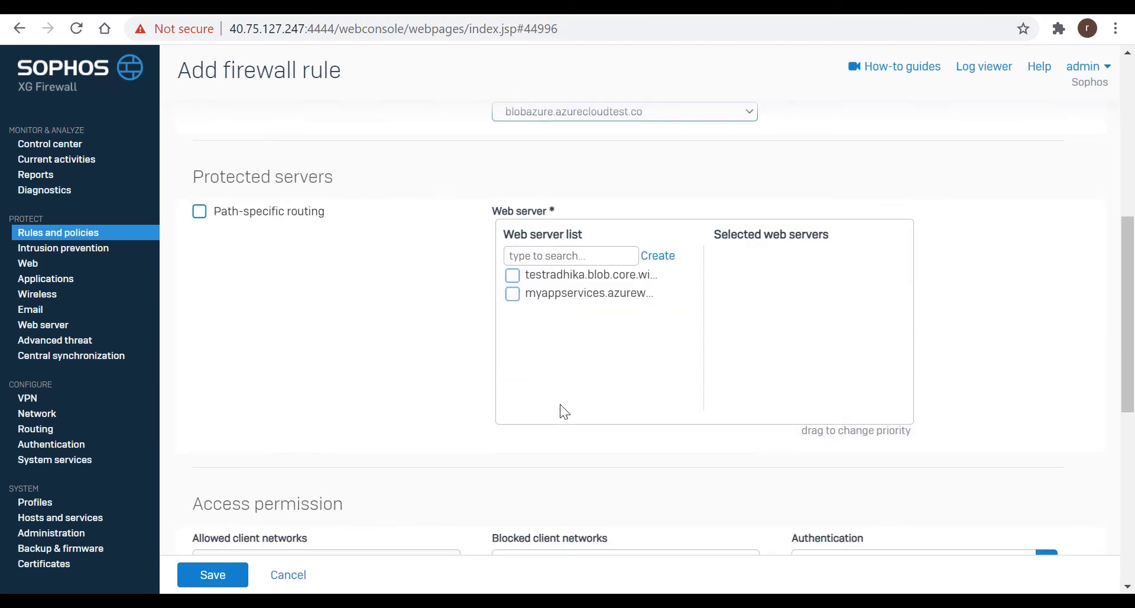
click(580, 289)
- Apply the protectblobstorage protection policy to the rule, enable Pass host header, and save the rule
scroll(580, 289, down, 3)
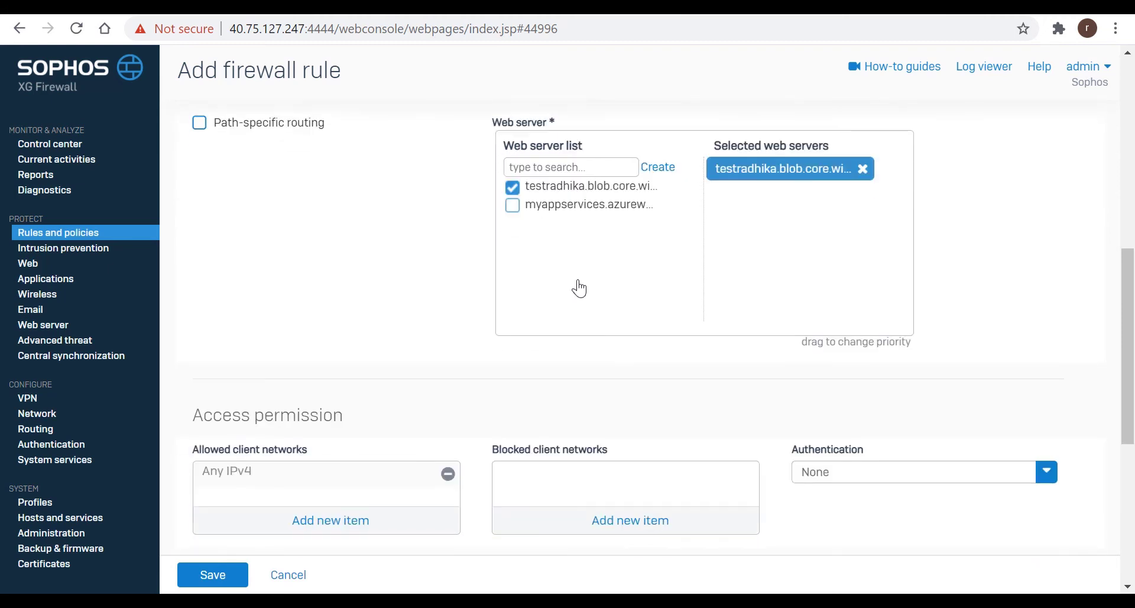
scroll(582, 287, down, 3)
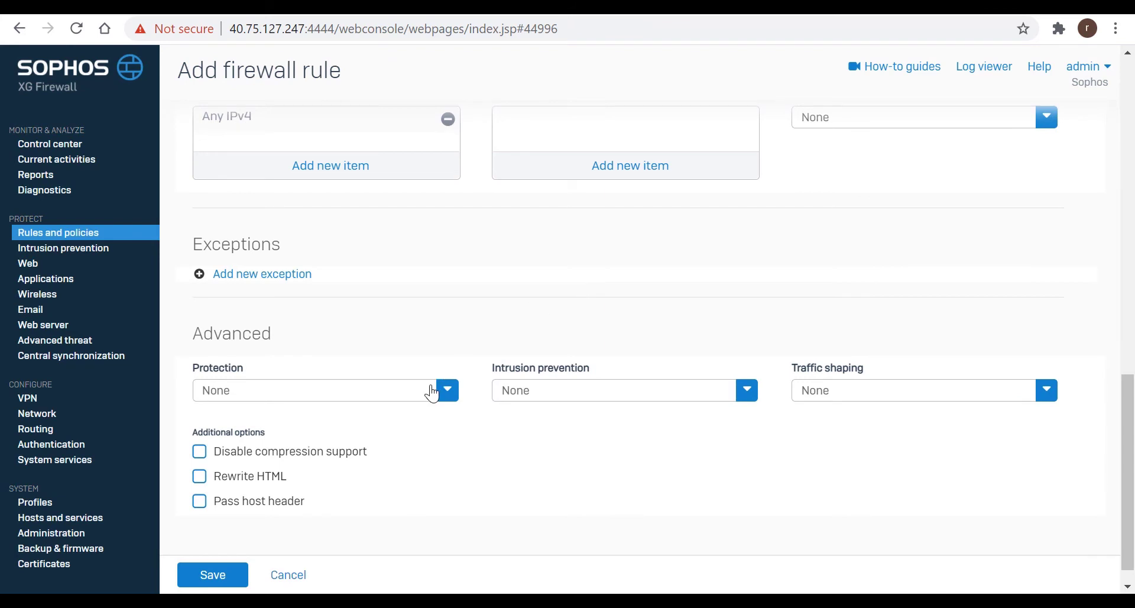
click(431, 390)
scroll(376, 441, down, 1)
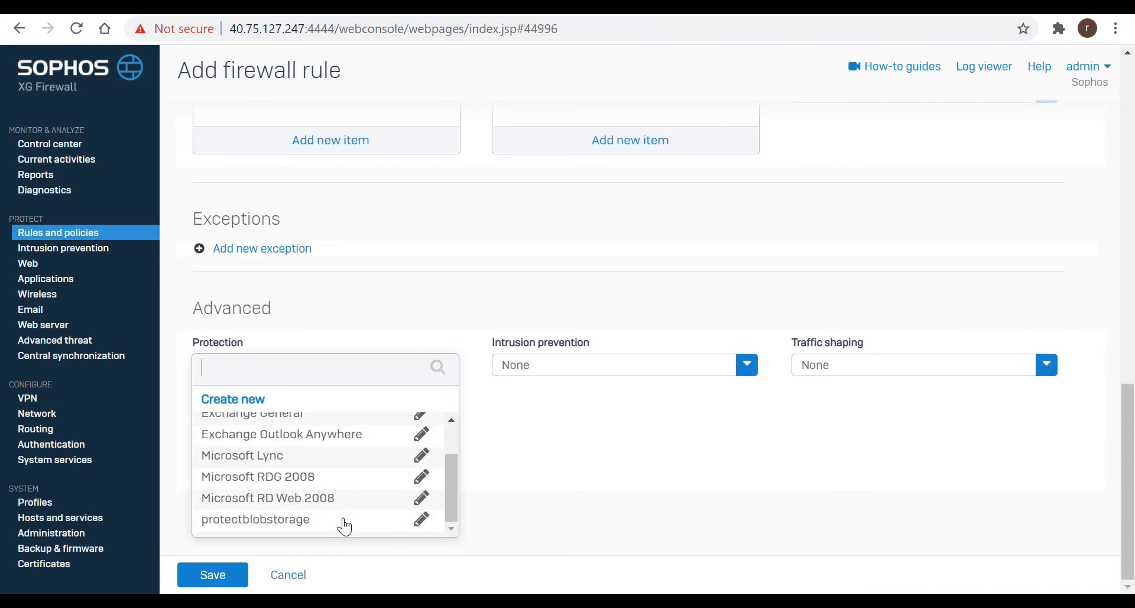
click(343, 523)
click(293, 481)
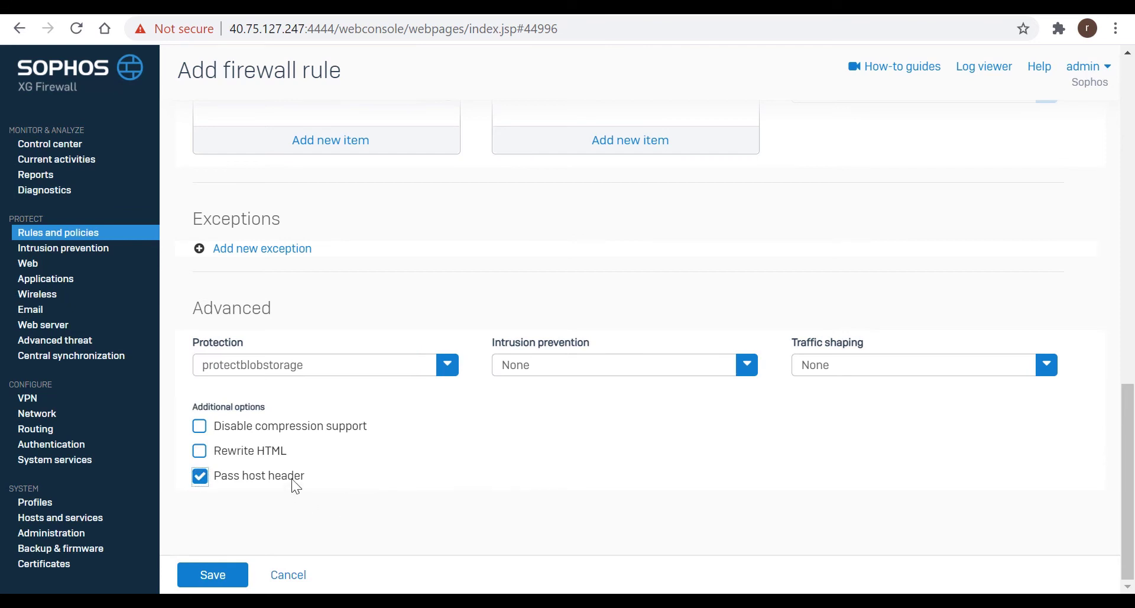
click(238, 582)
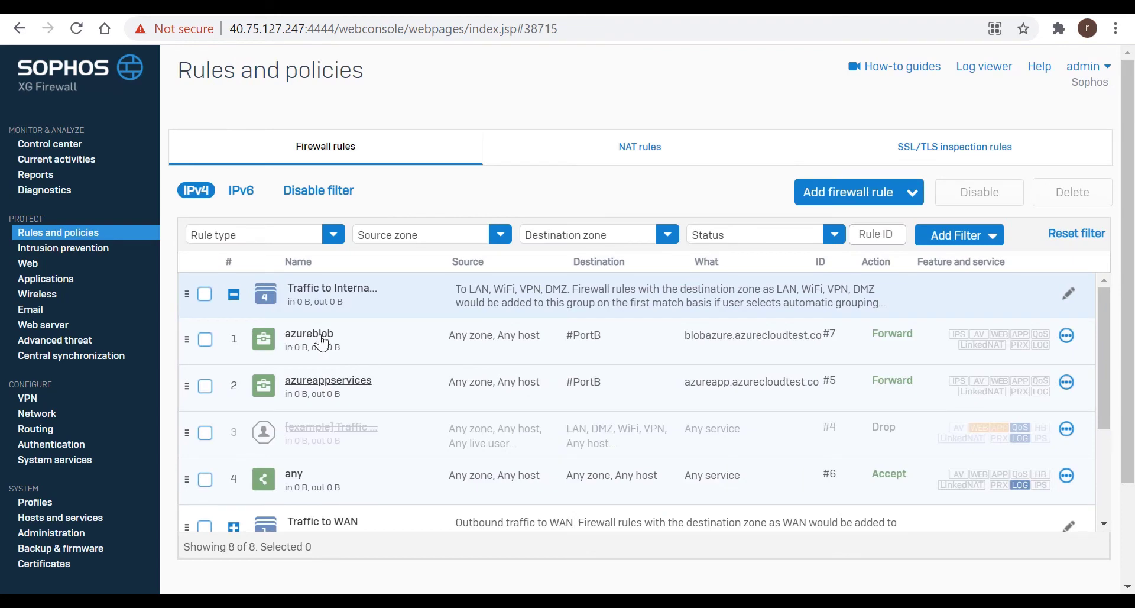
- Check the firewall's IP address in the console's URL against the Sophos XG IP in the Notepad++ notes
click(259, 28)
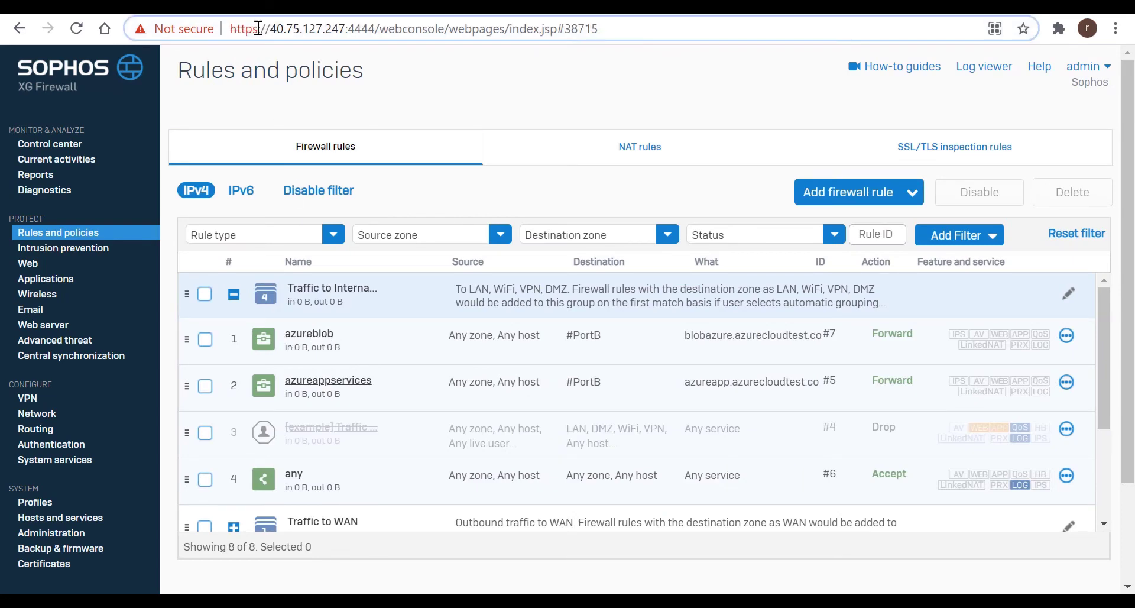
drag(270, 28, 342, 28)
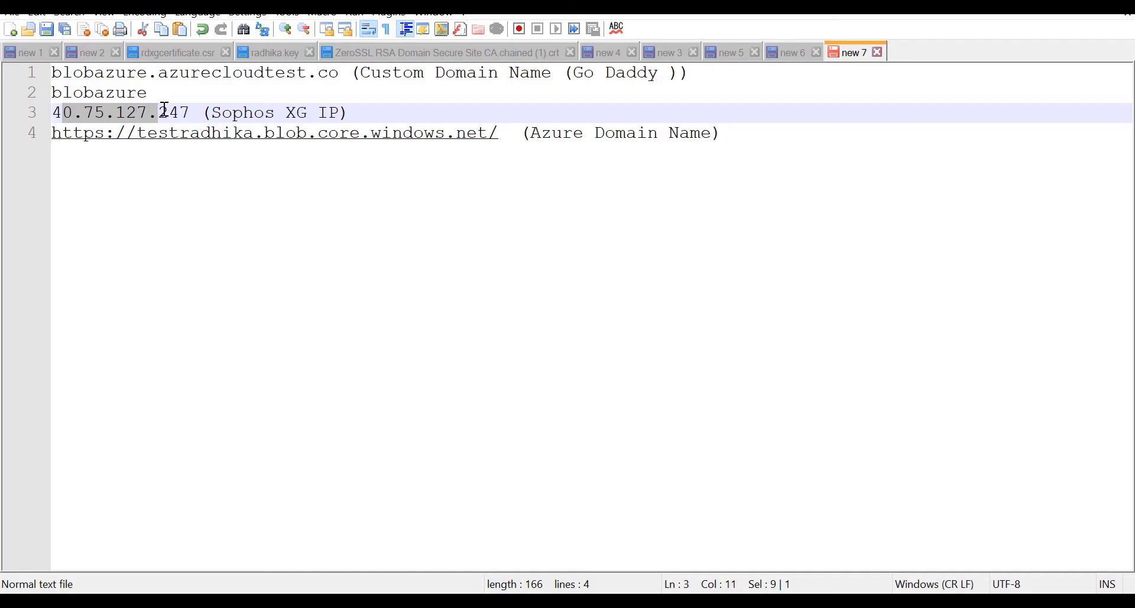
drag(164, 109, 189, 109)
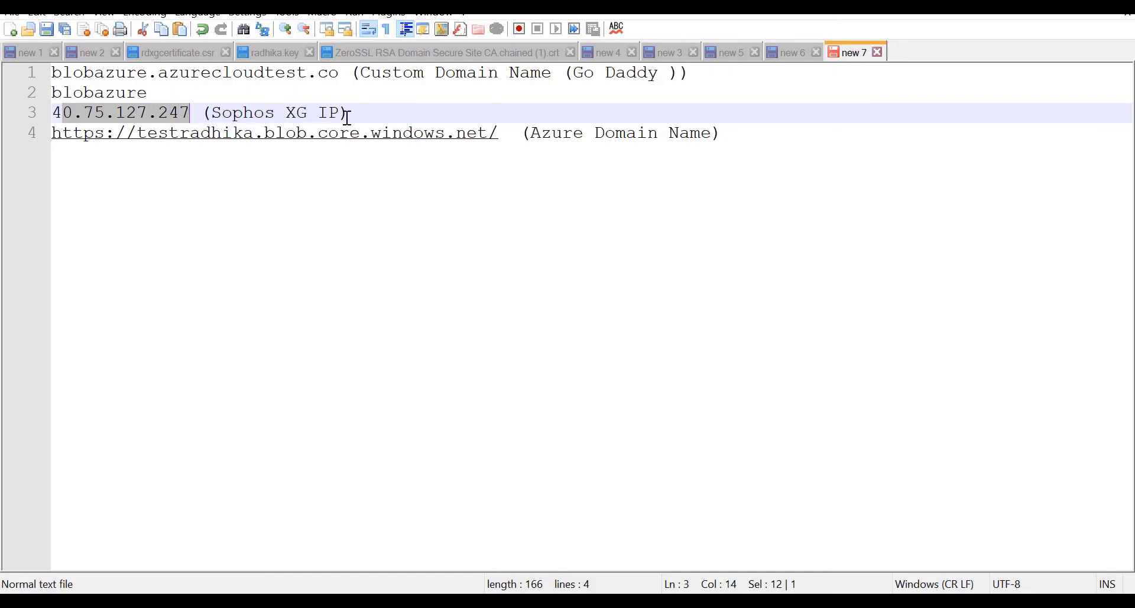
key(alt+Tab)
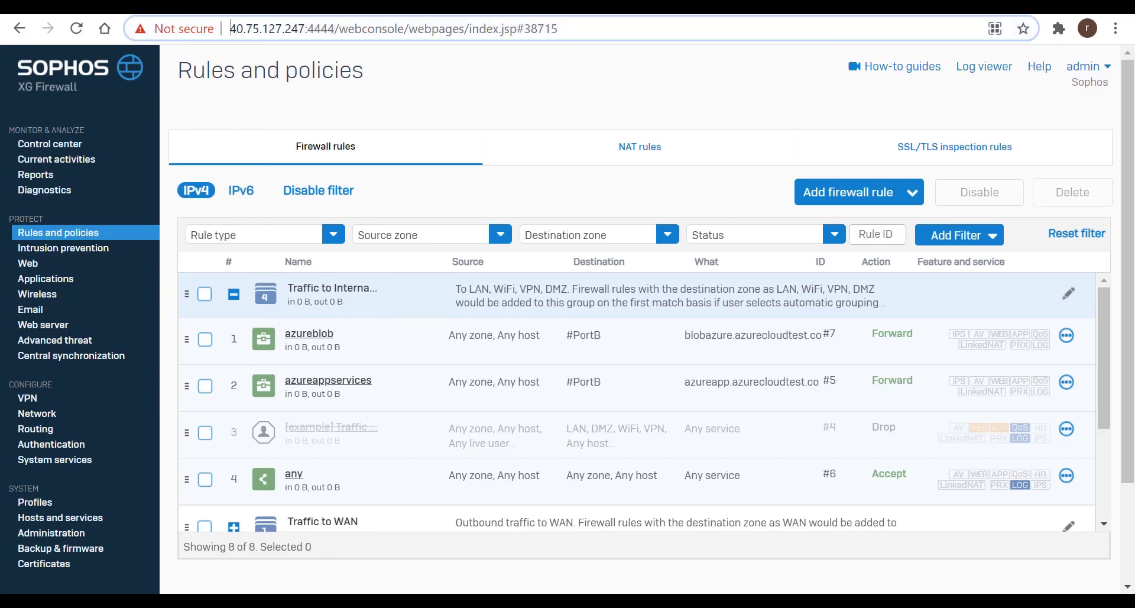
- Switch to the GoDaddy DNS records of azurecloudtest.co and start a new record of type A
click(383, 13)
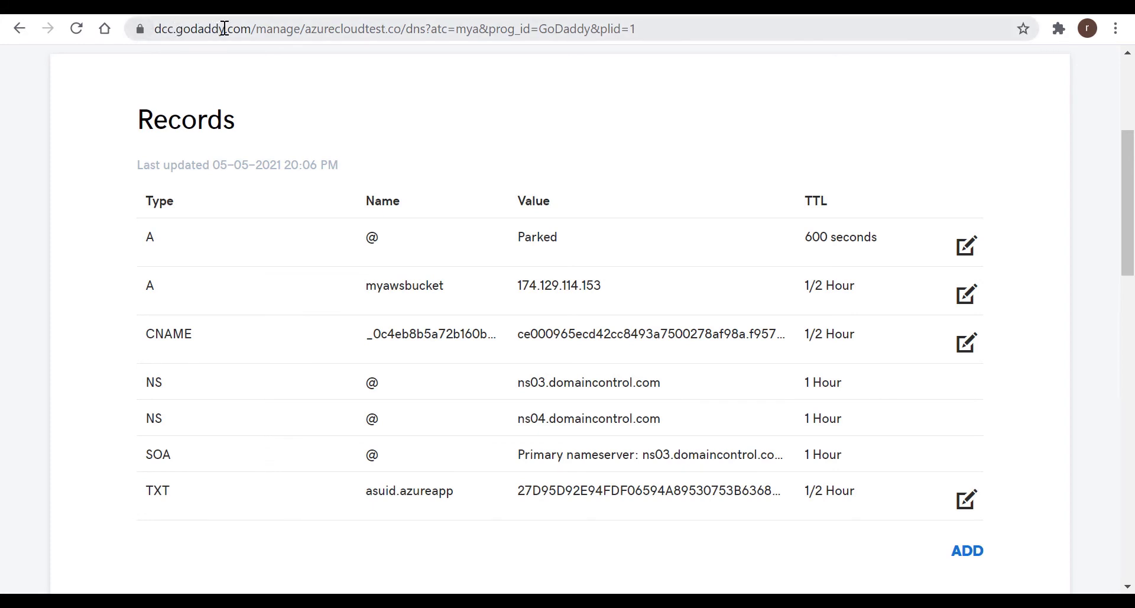
click(970, 551)
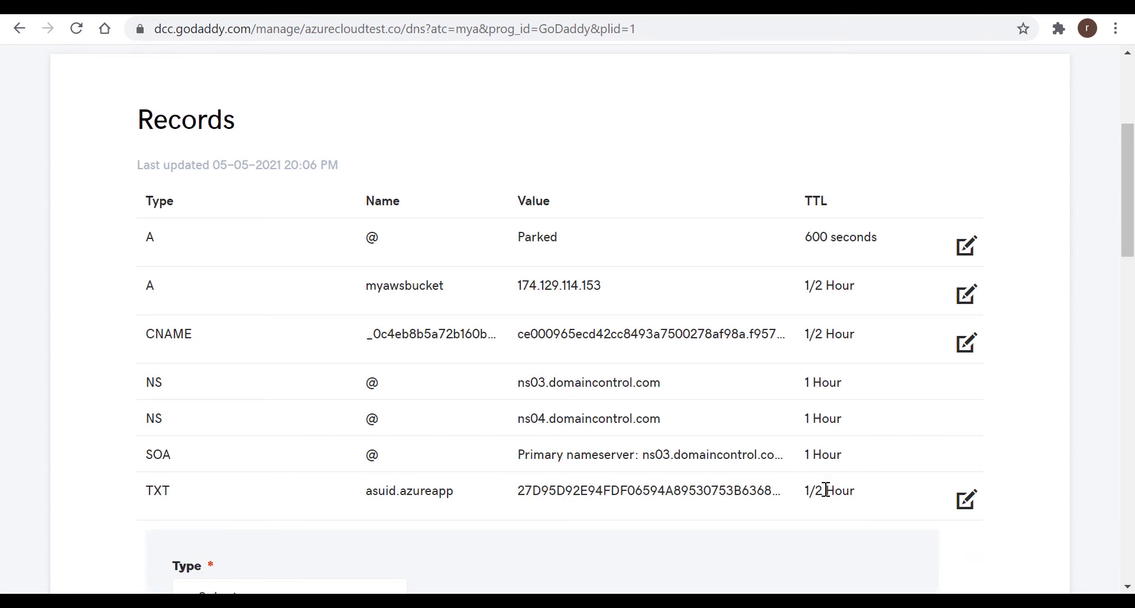
scroll(569, 408, down, 2)
scroll(571, 412, down, 1)
click(243, 421)
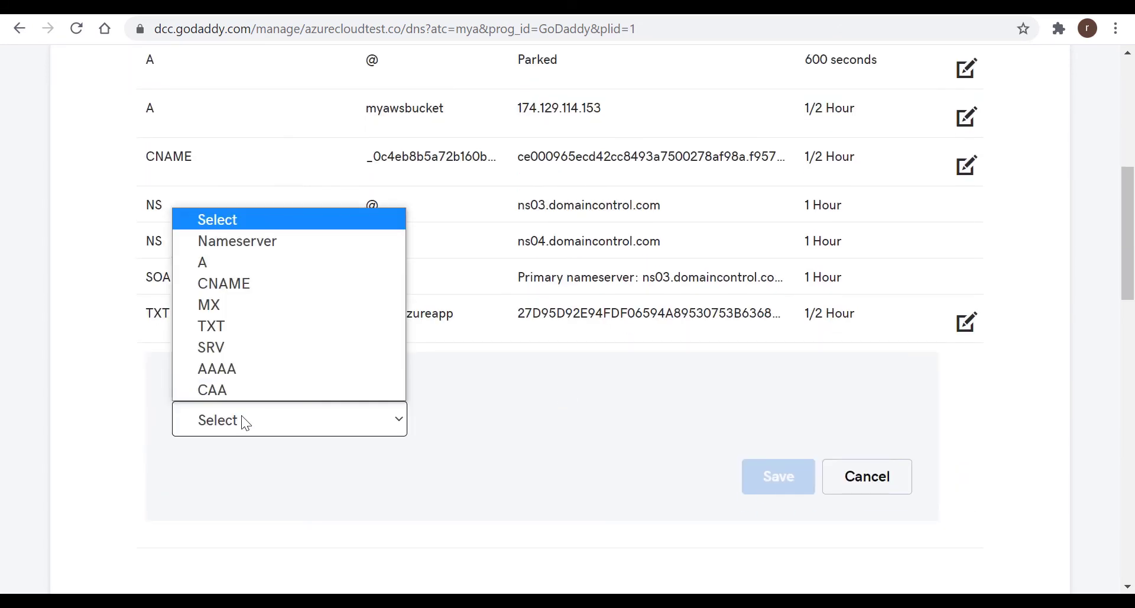
click(208, 263)
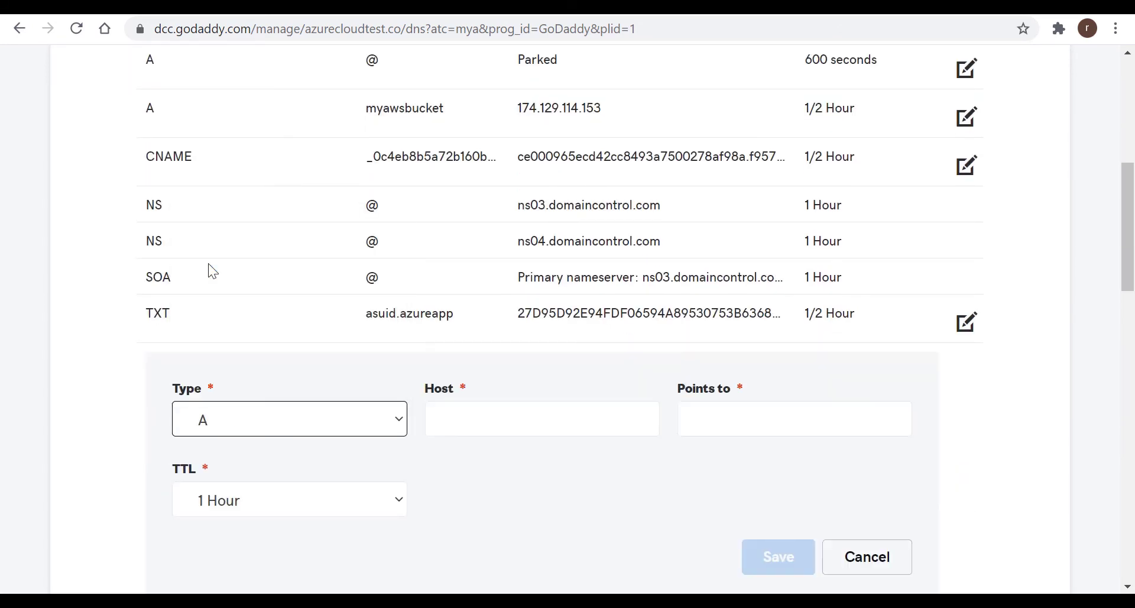
- Fill in the A record with host blobazure, pointing to 40.75.127.247 with a TTL of 1 Hour, and save it
key(Tab)
text(blobazure)
click(717, 413)
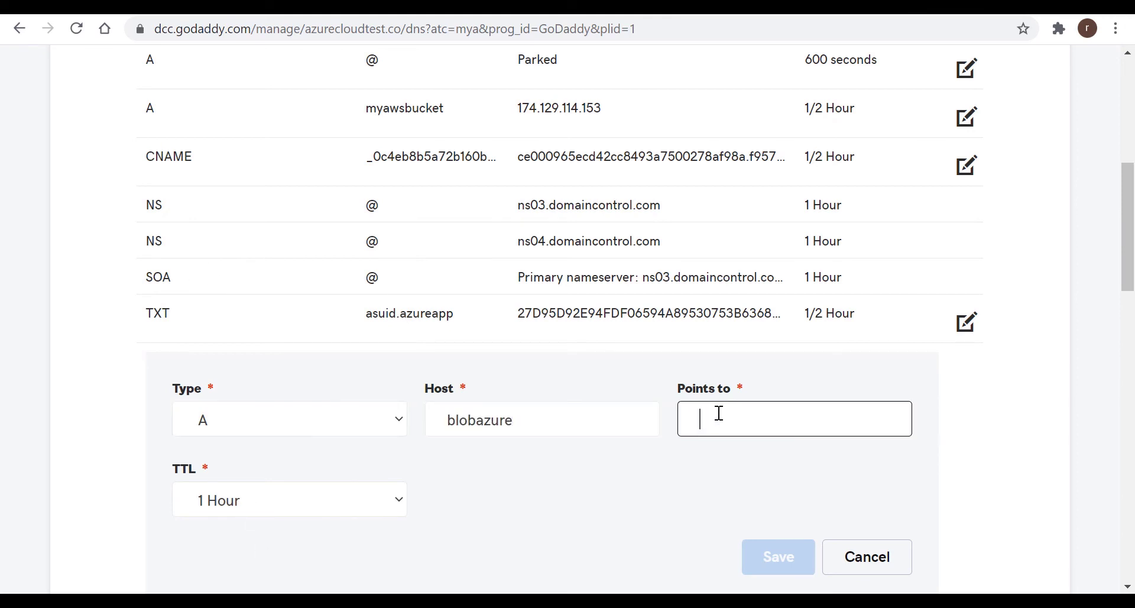
text(40.75.127.247)
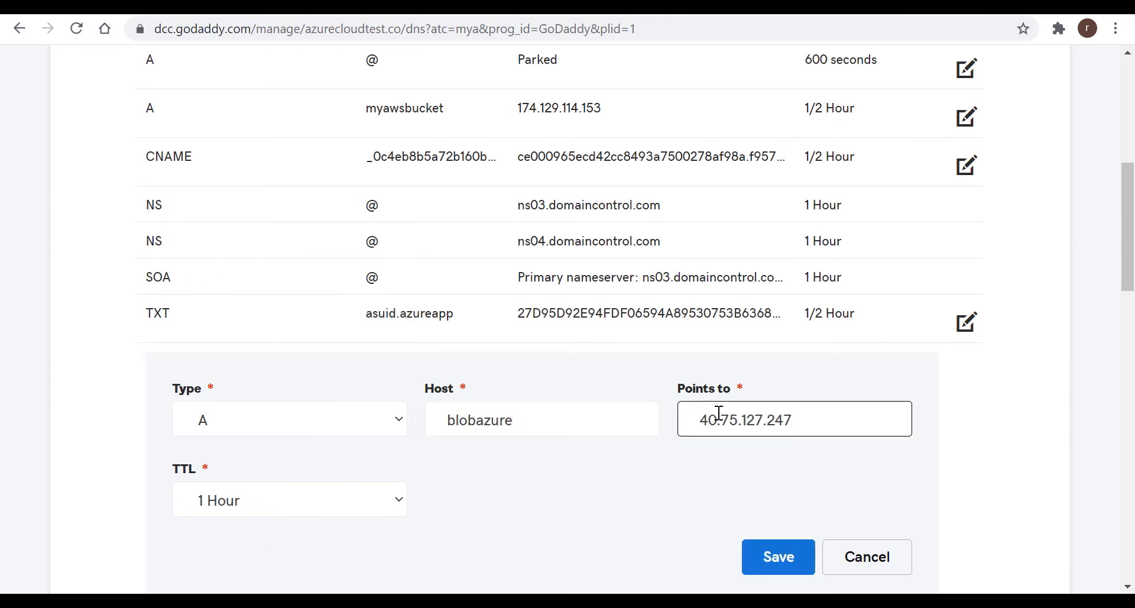
click(335, 495)
click(314, 364)
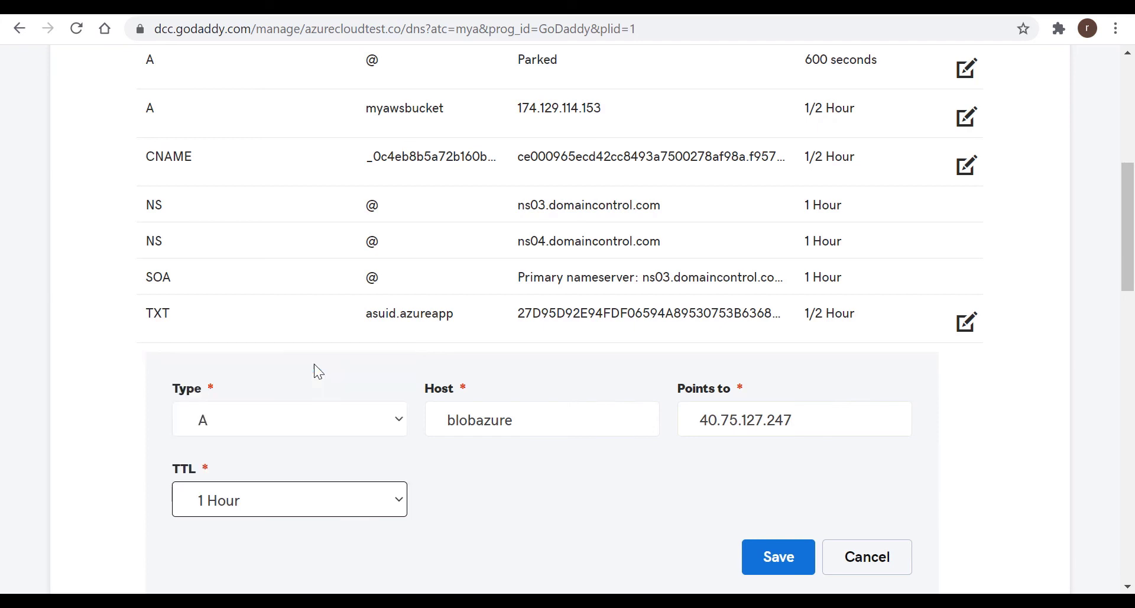
click(808, 565)
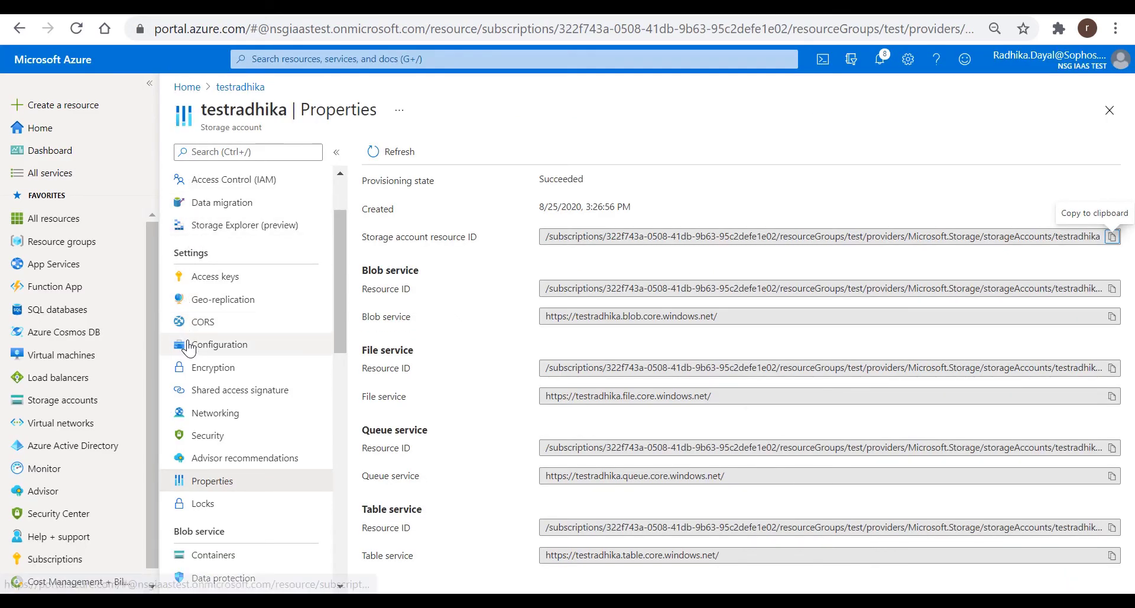
- Restrict the testradhika storage account's access to selected networks, allowing the WAN subnet of the existing VNET in radhika-ep, and save the networking settings
click(197, 414)
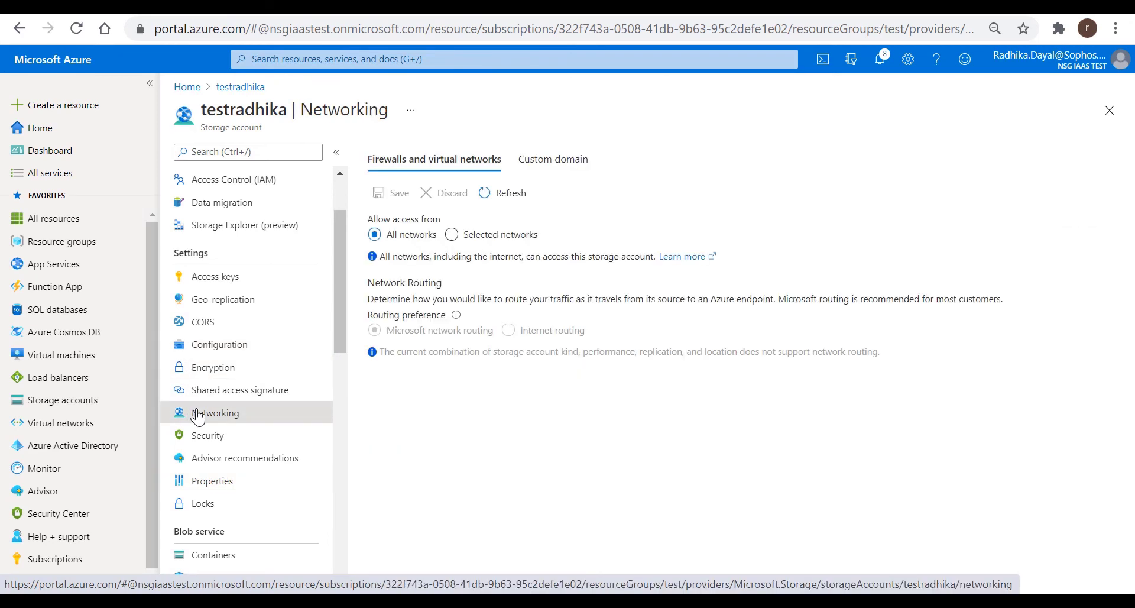
click(449, 236)
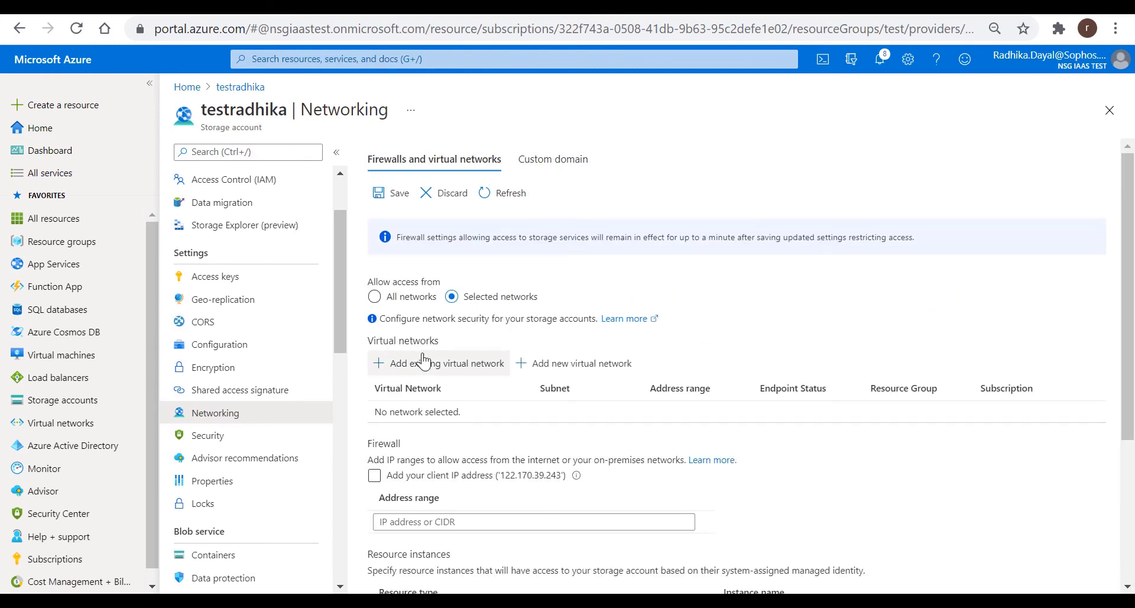
click(422, 366)
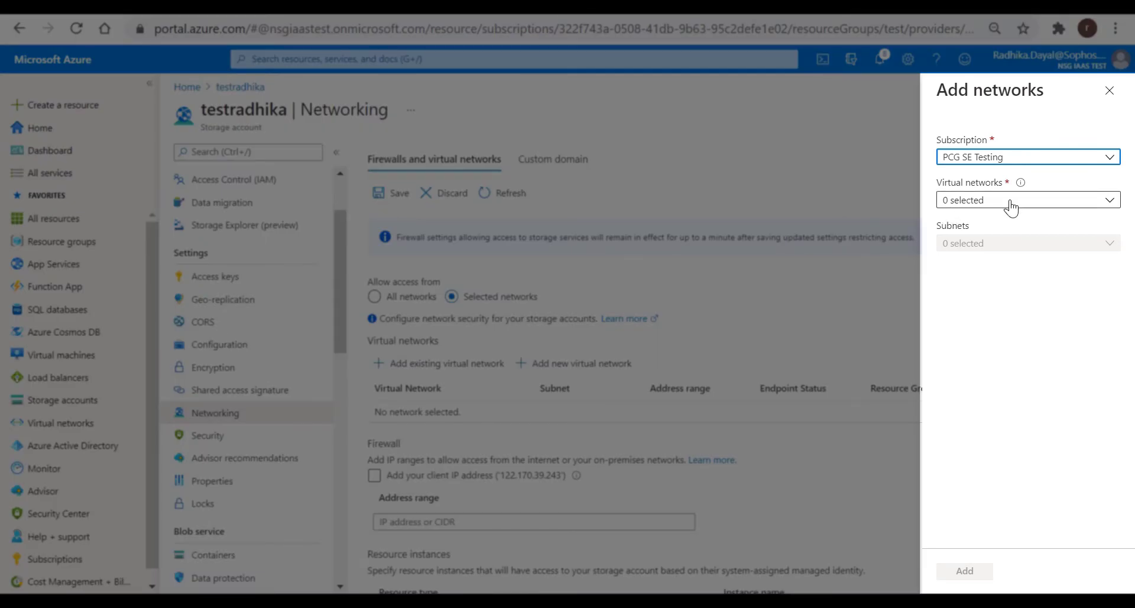
click(1011, 204)
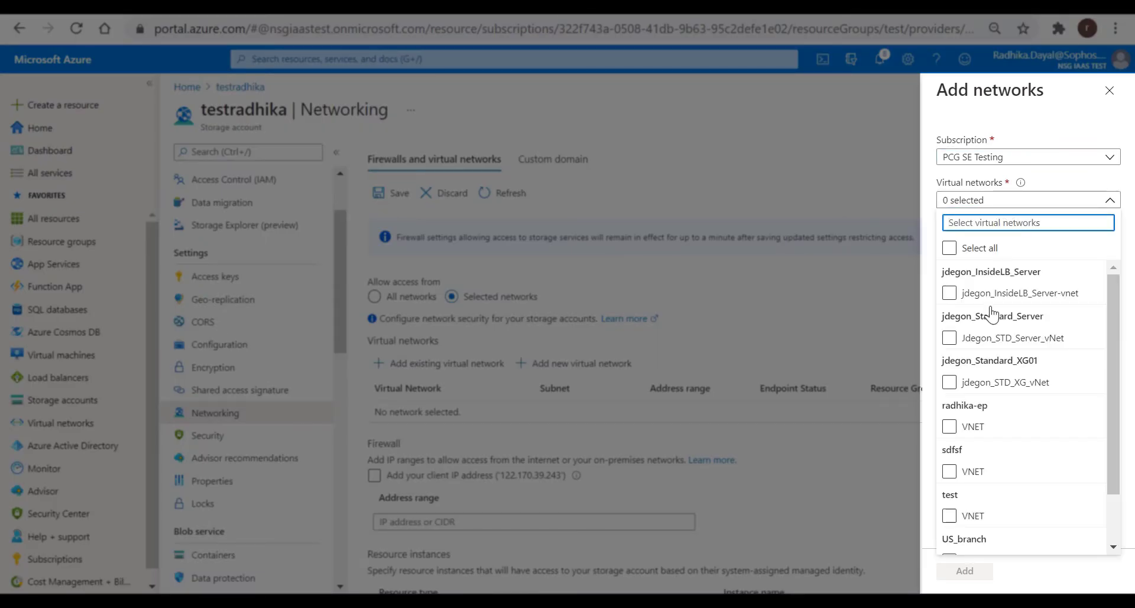
click(948, 428)
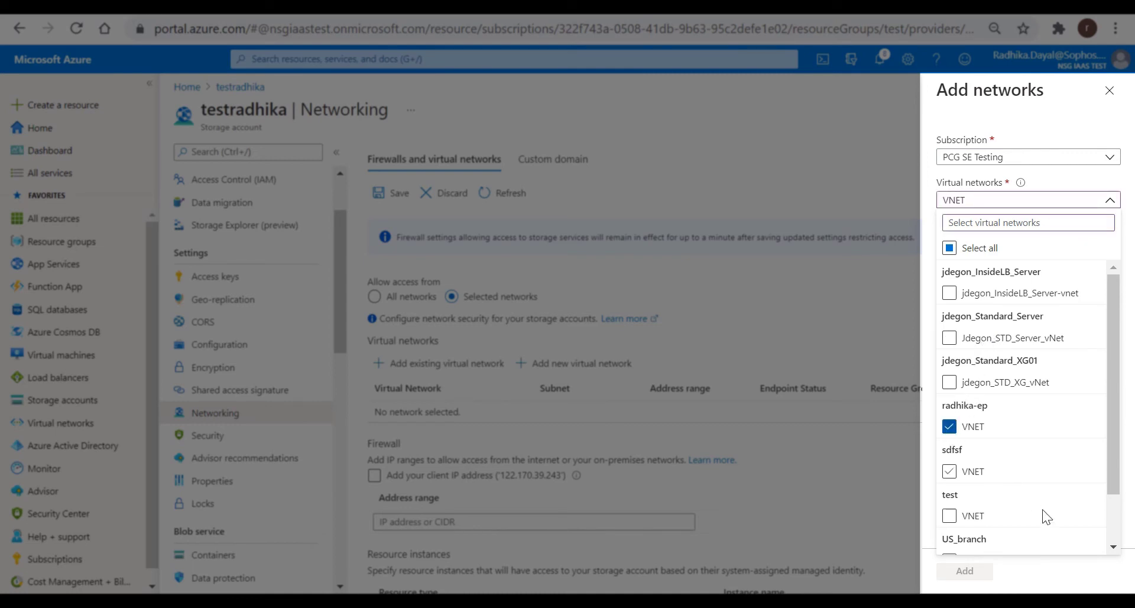
click(1040, 562)
click(987, 247)
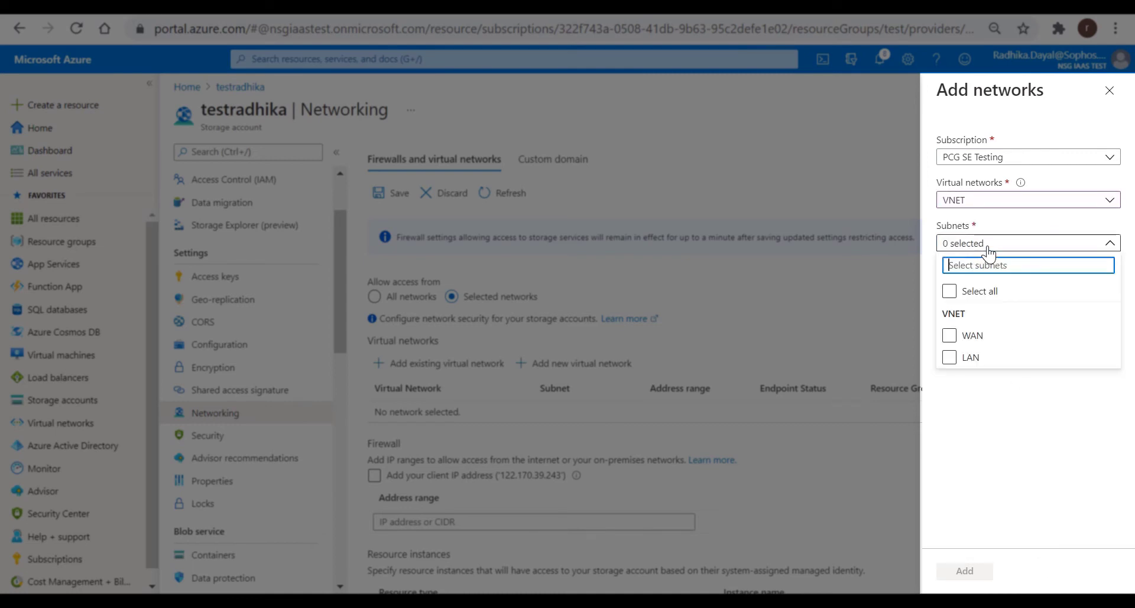
click(950, 335)
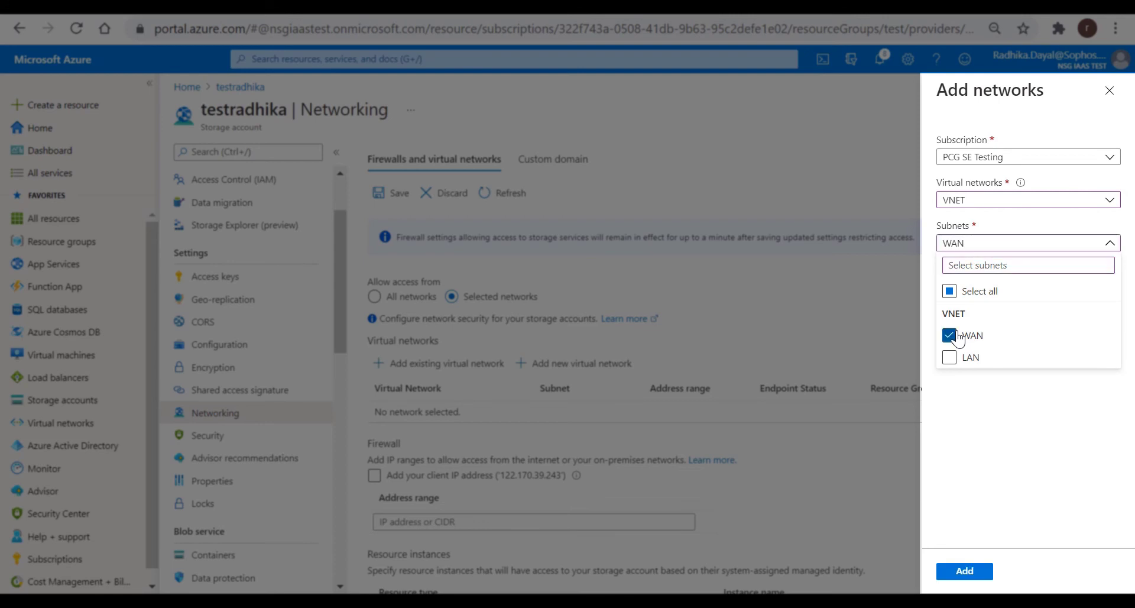
click(989, 418)
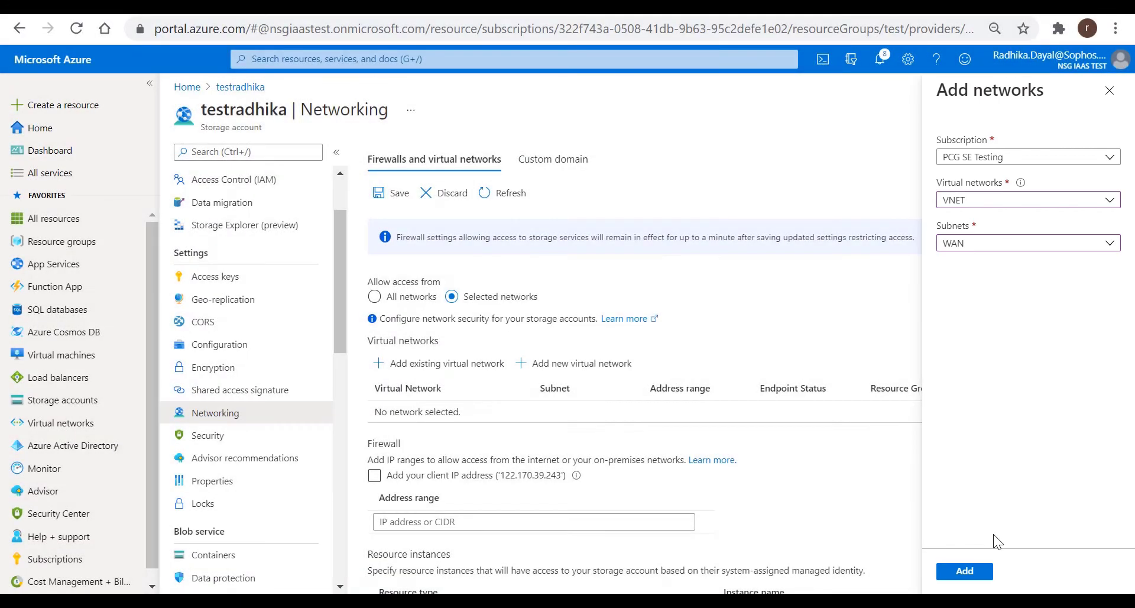
click(976, 571)
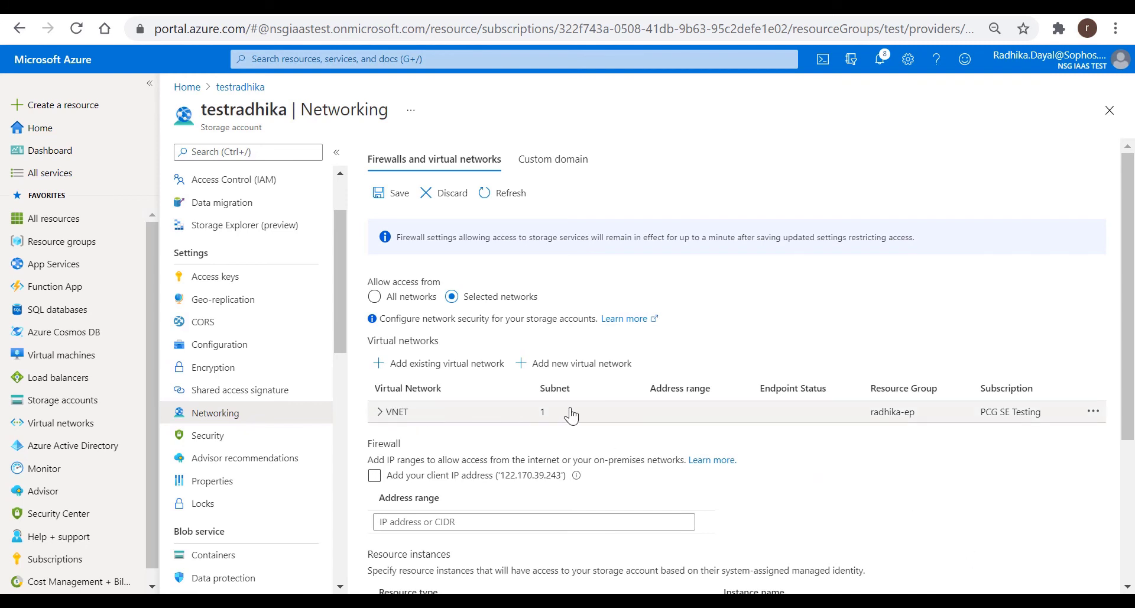
click(395, 193)
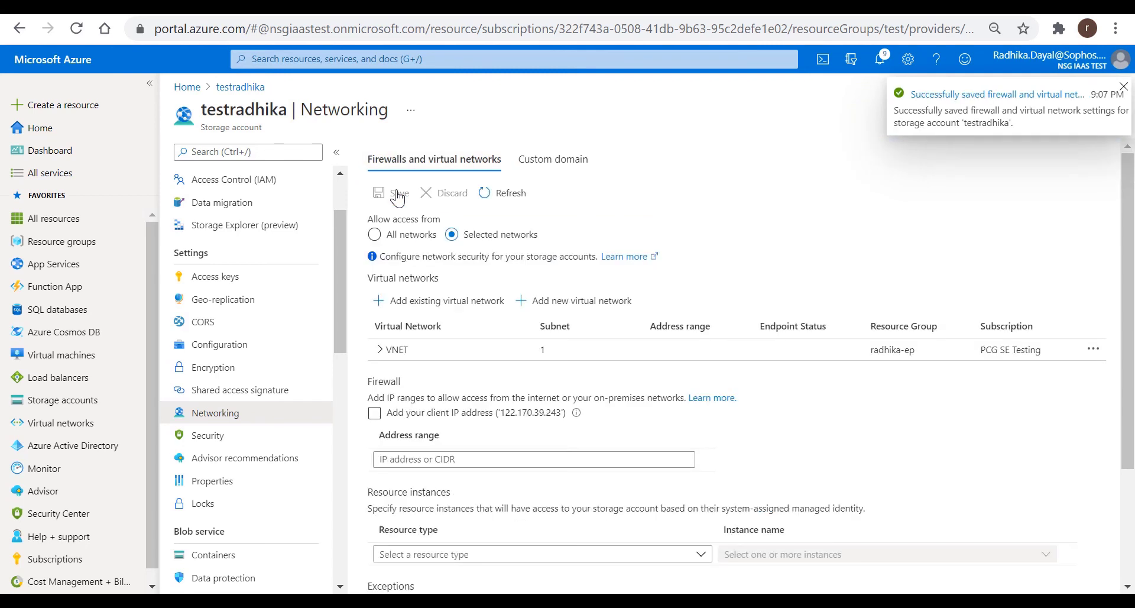
scroll(247, 480, down, 3)
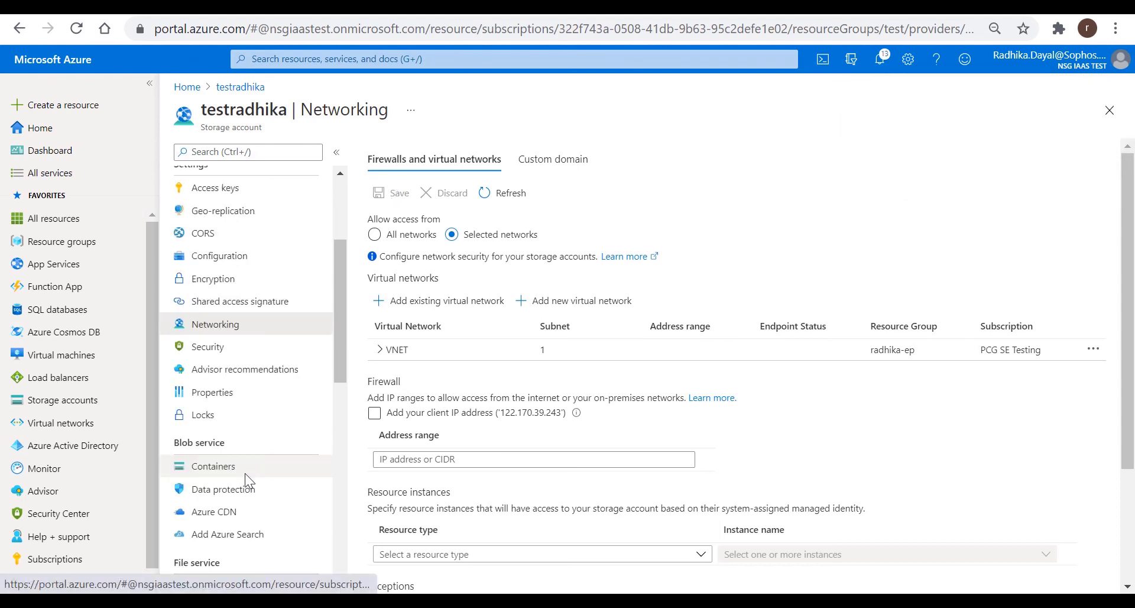
click(245, 472)
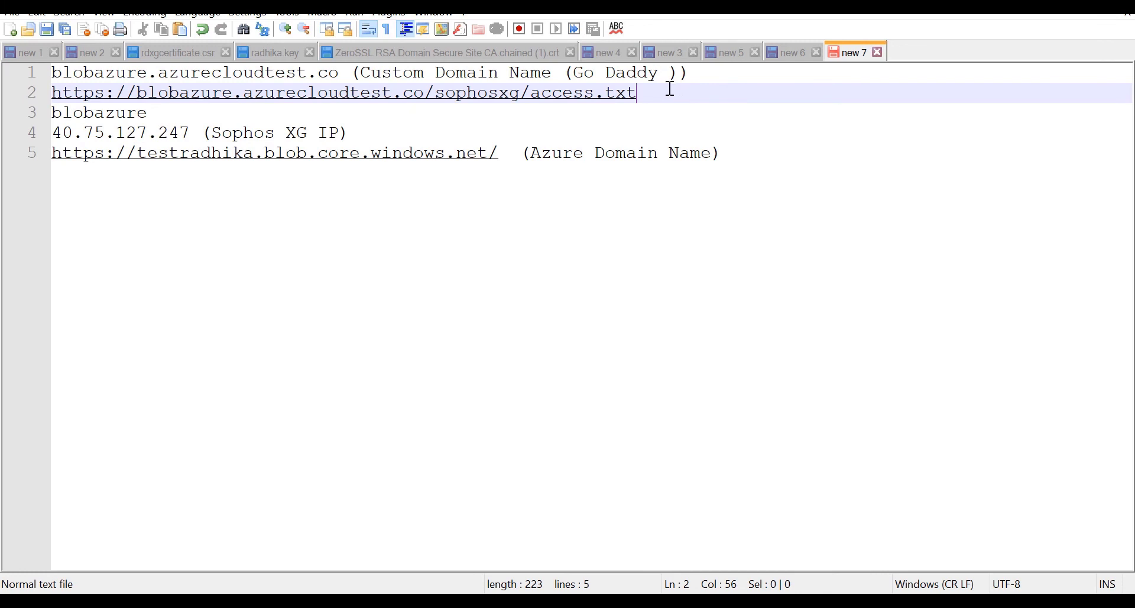
drag(666, 93, 57, 97)
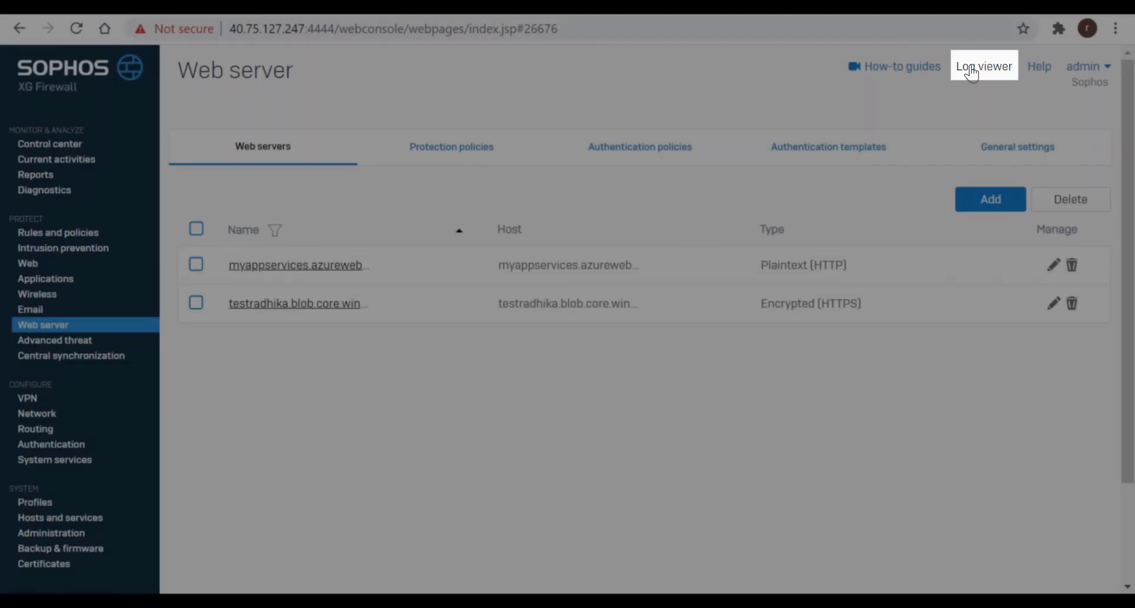
- Open the Sophos XG Firewall log viewer and show the Web server protection logs
click(972, 70)
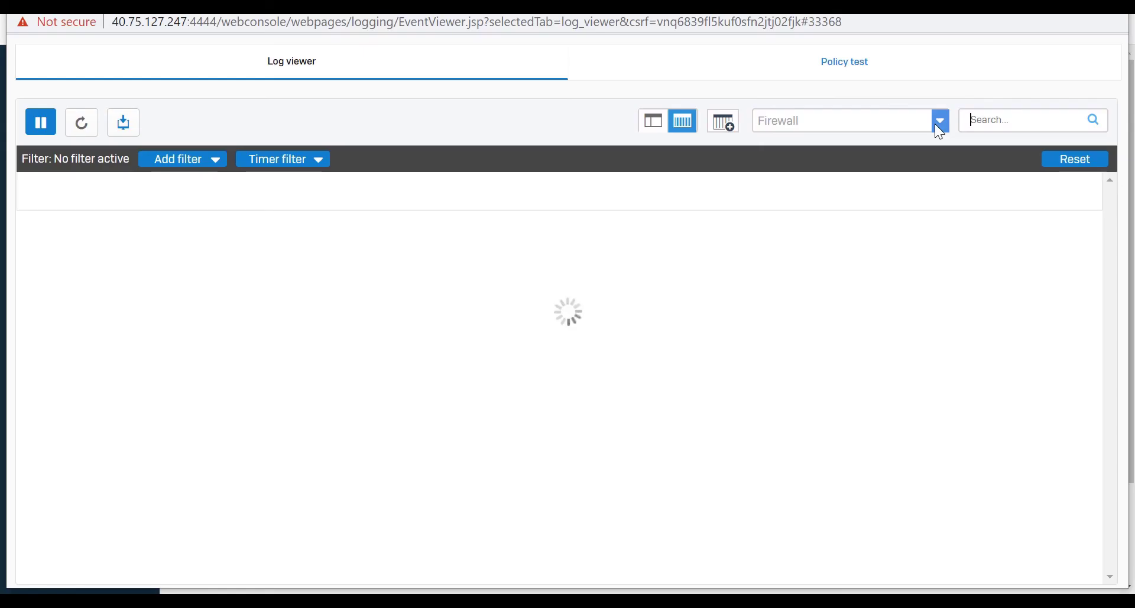
click(938, 122)
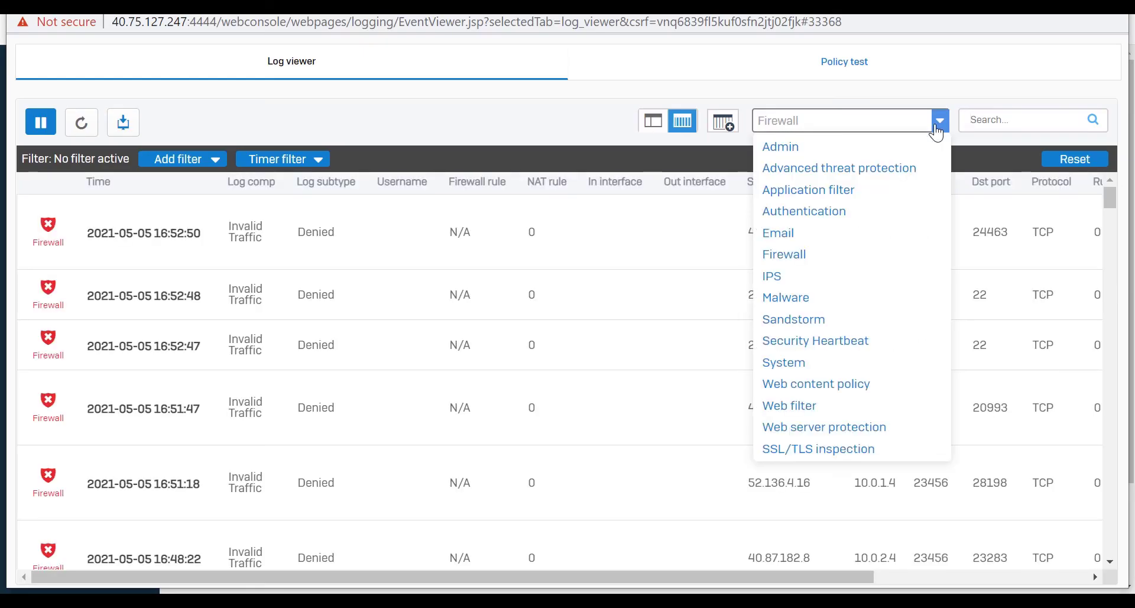
click(850, 428)
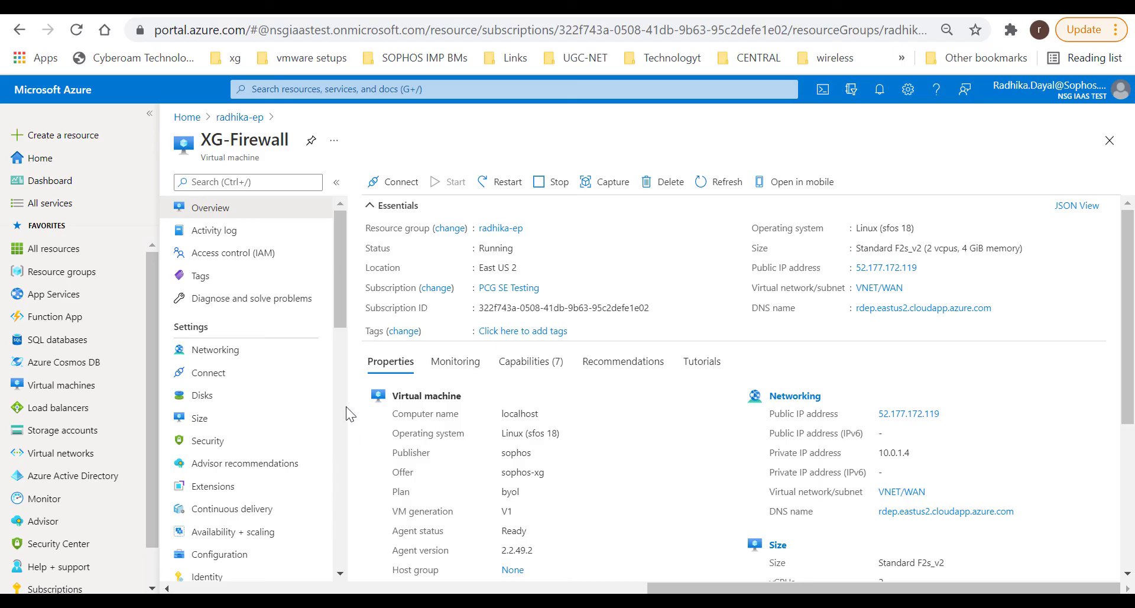
- Examine the Port_443 inbound rule in the XG-Firewall VM's networking, and the source and destination of anyanyrule in the Sophos firewall rules
click(302, 359)
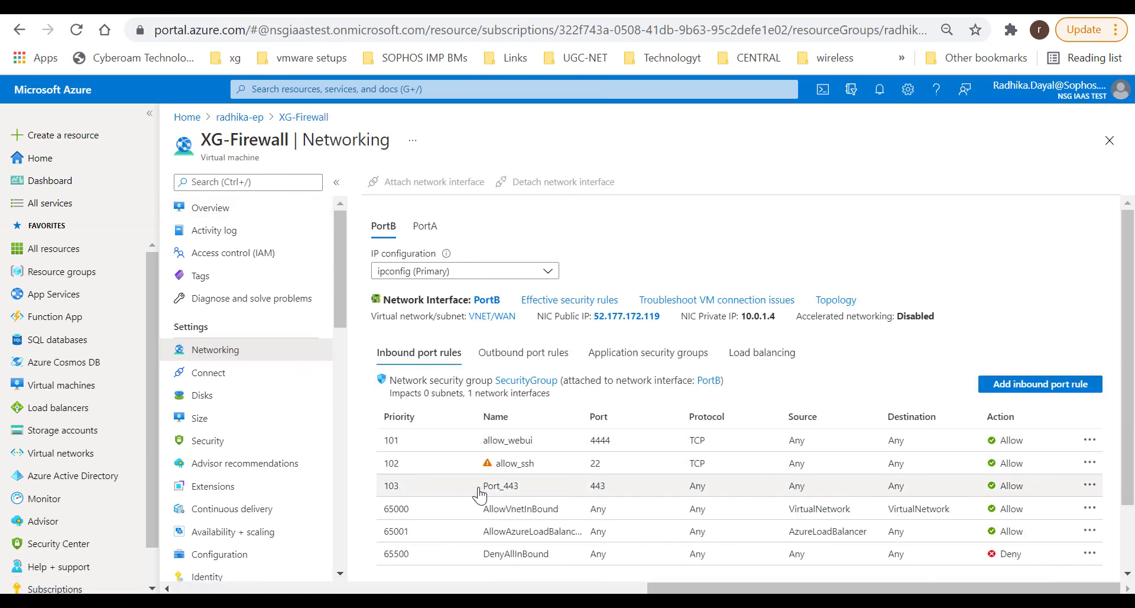
drag(482, 486, 609, 493)
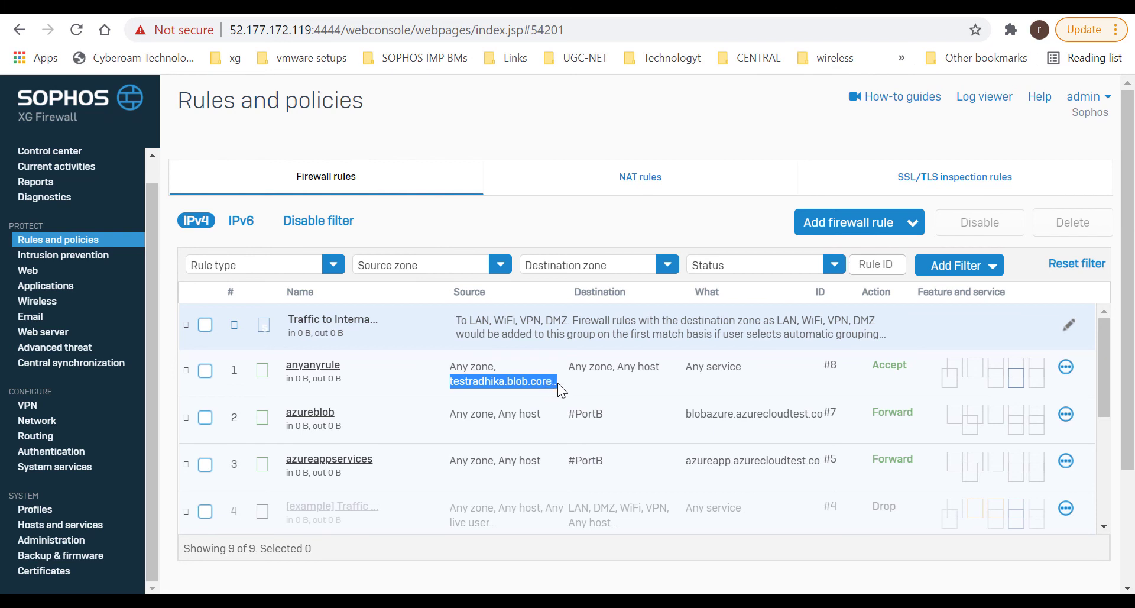
drag(570, 367, 633, 374)
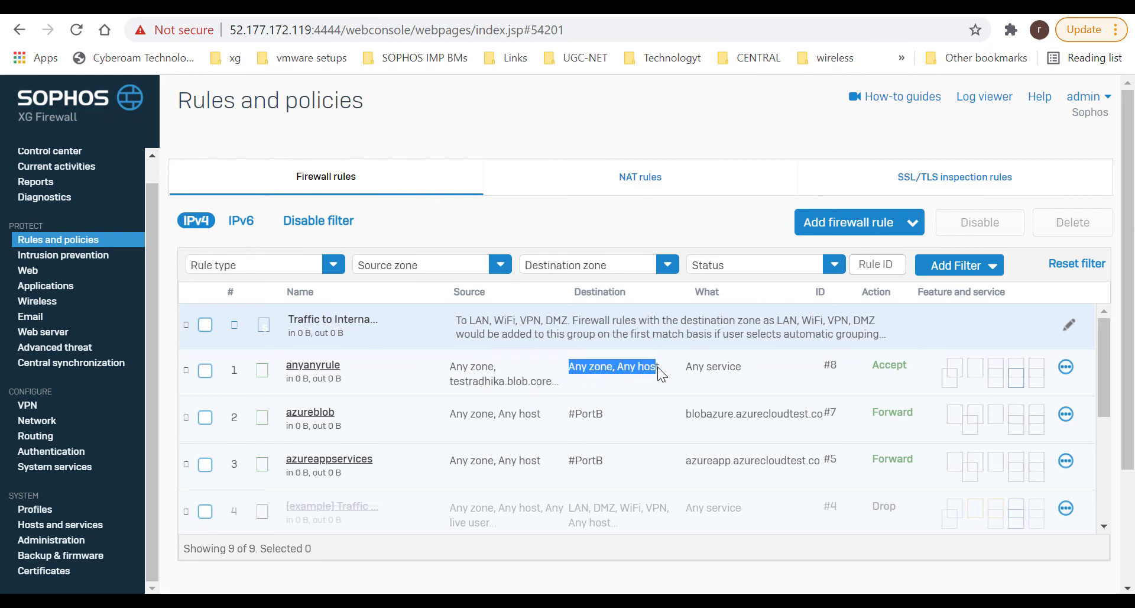